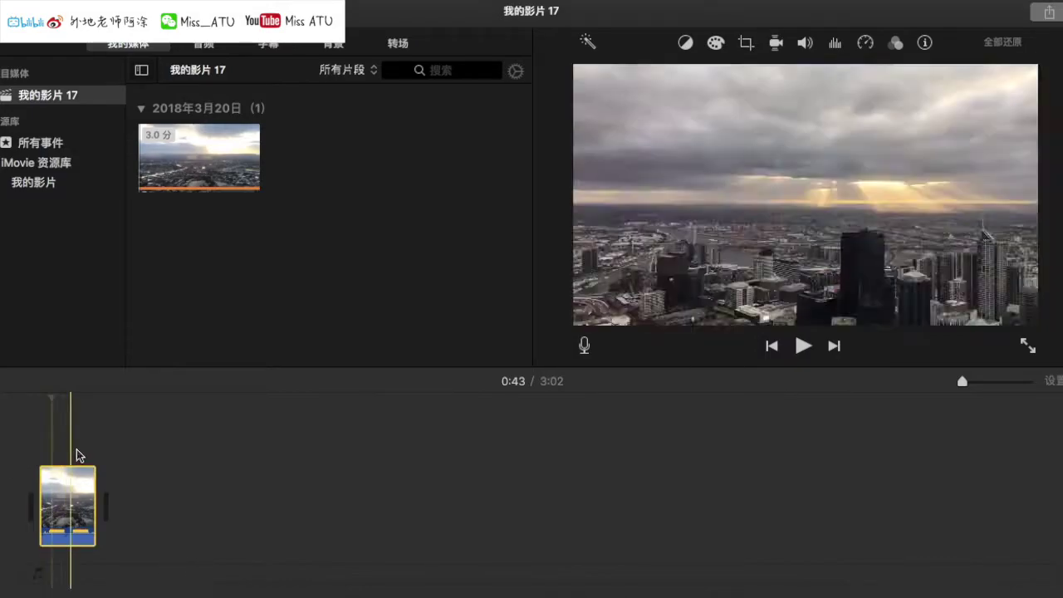
# - Detach the audio from the timeline's video clip and delete the detached audio
pyautogui.click(54, 482)
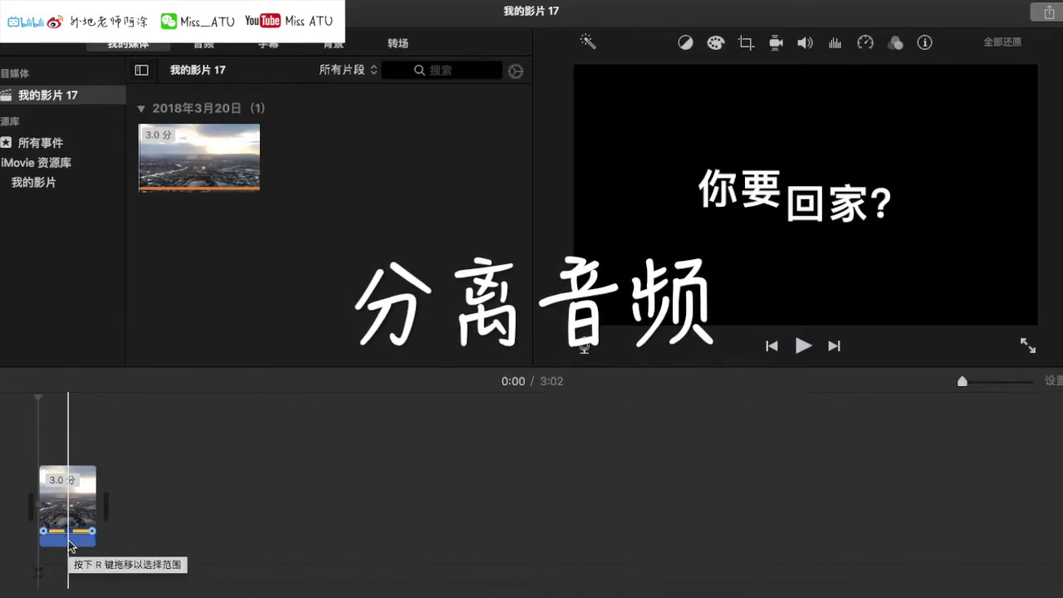
pyautogui.click(58, 502)
pyautogui.rightClick(58, 502)
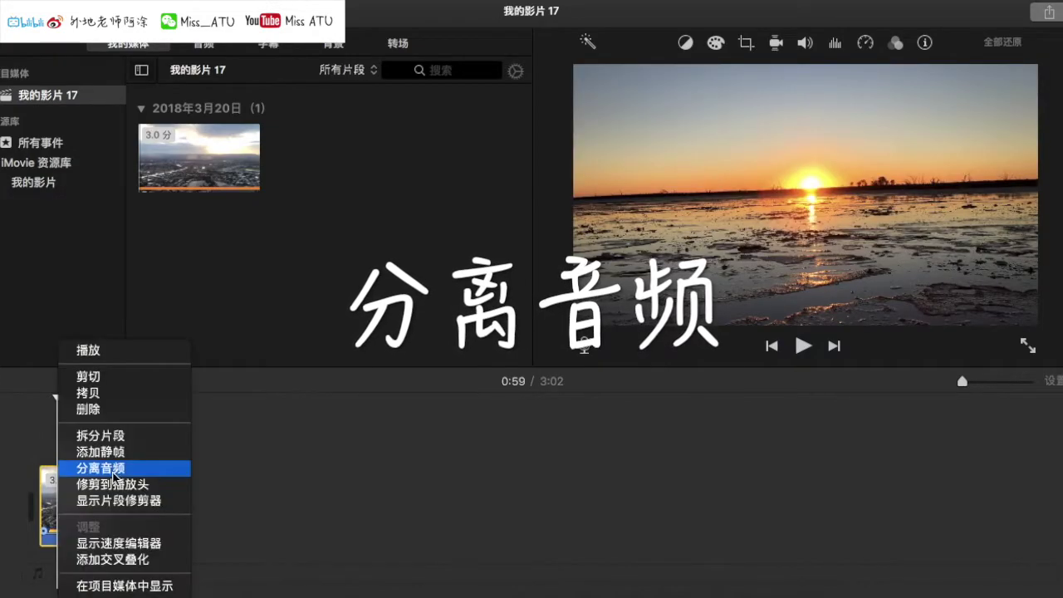
pyautogui.click(91, 465)
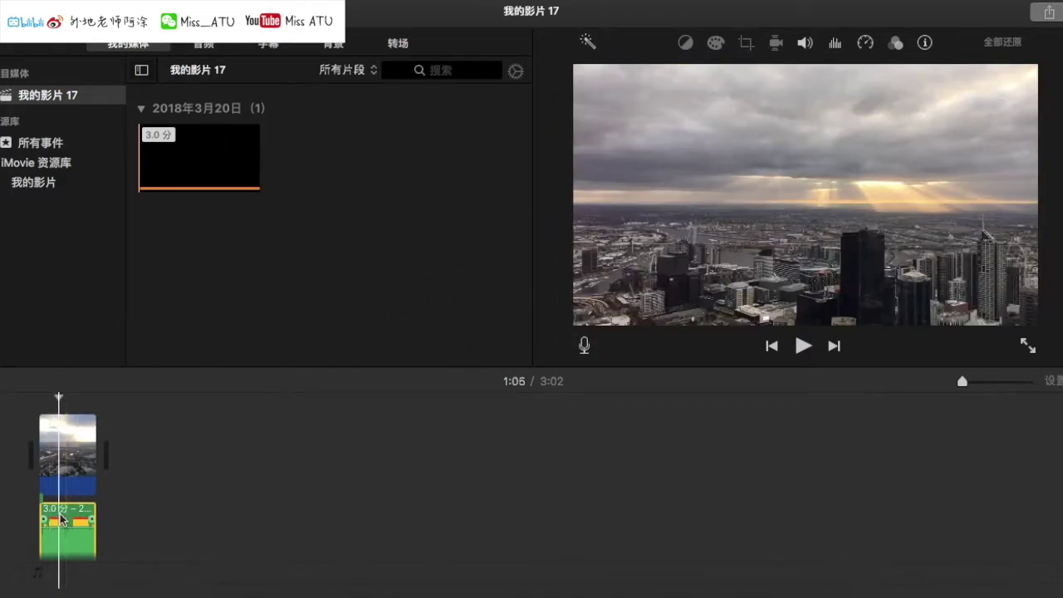
pyautogui.press('Delete')
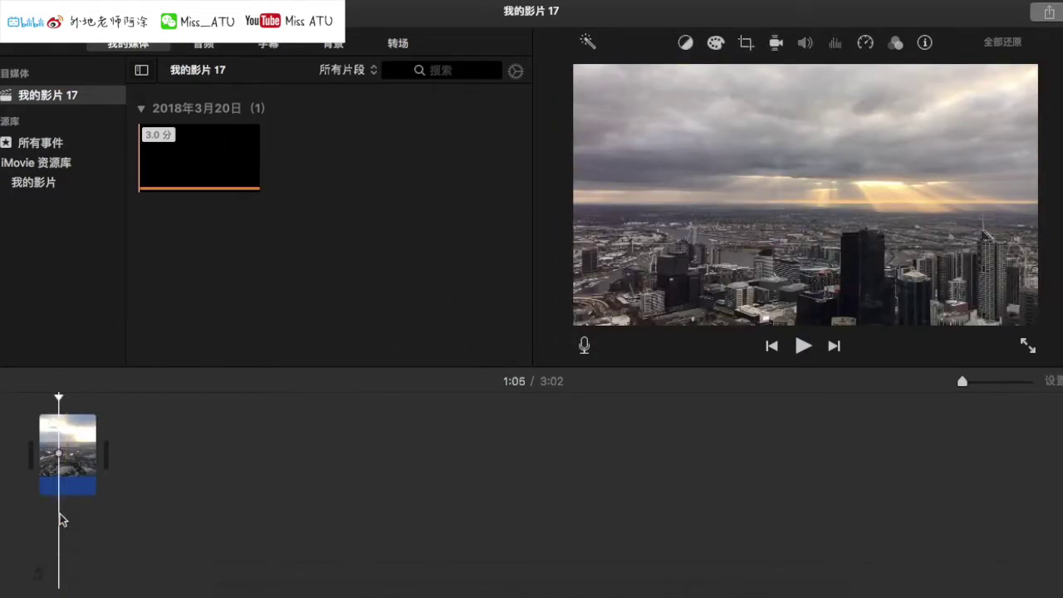
# - Mute the sound of the video clip in the timeline
pyautogui.click(70, 458)
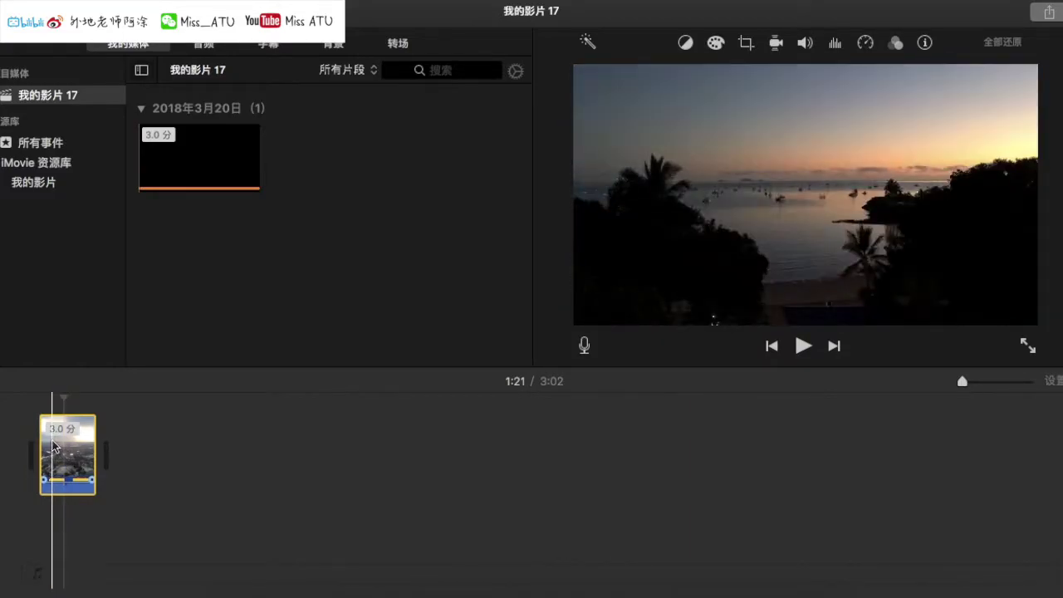
pyautogui.click(805, 44)
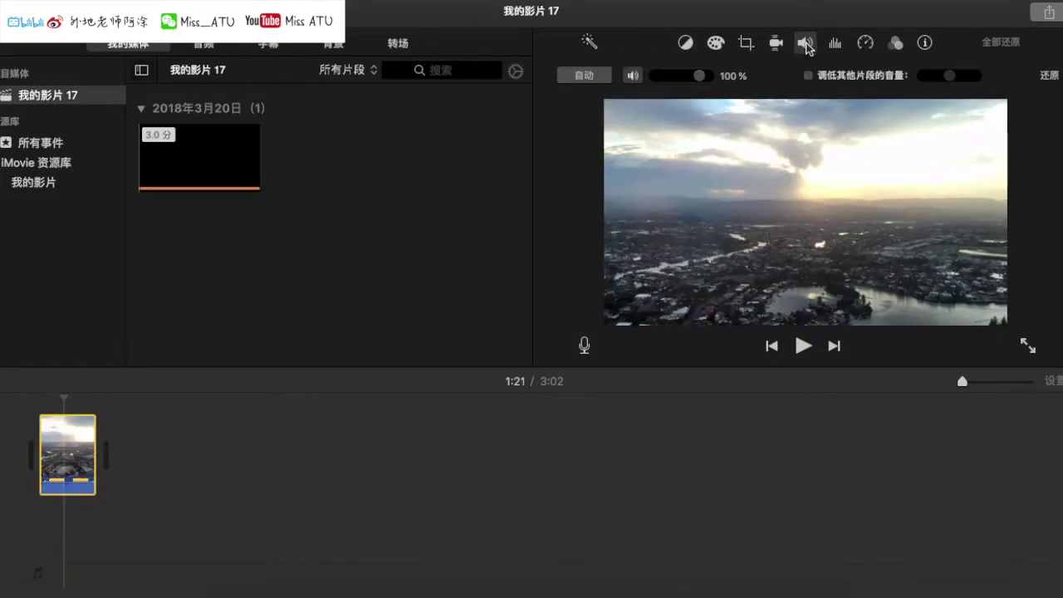
pyautogui.click(633, 75)
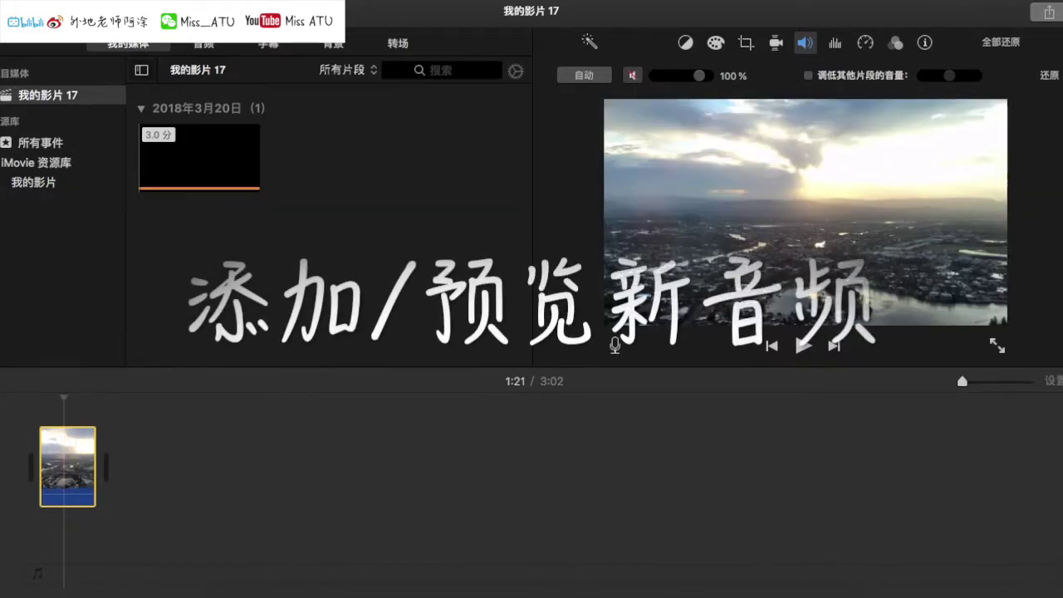
# - Open media import and preview O_Chanukah_Vocals.mp3, Noel.mp3 and Happy_Little_Elves.mp3 from the desktop folder
pyautogui.press('super+i')
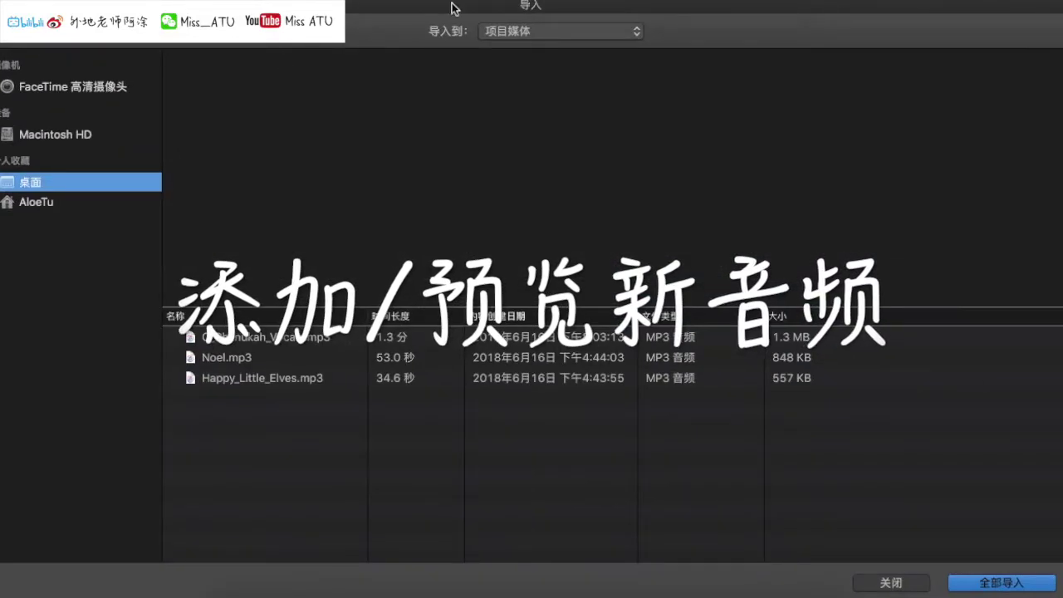
pyautogui.click(249, 337)
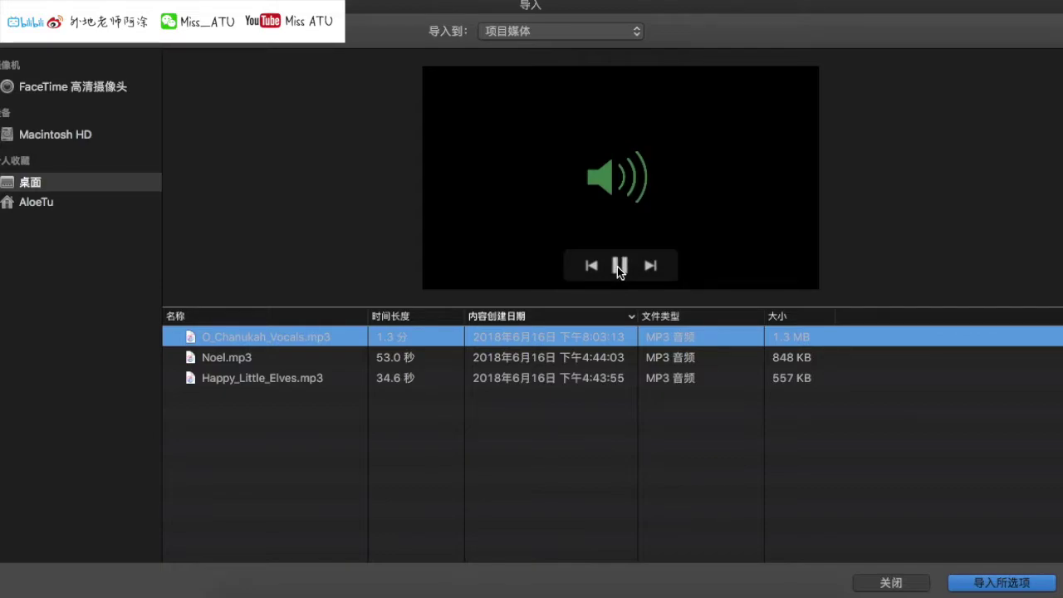
pyautogui.press('Down')
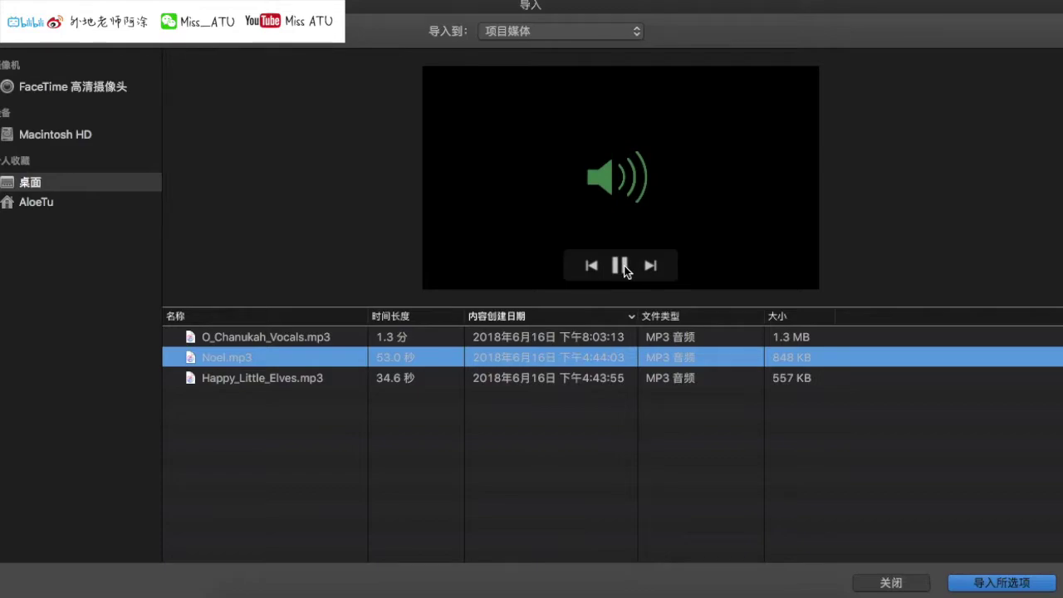
pyautogui.click(264, 383)
pyautogui.moveTo(604, 259)
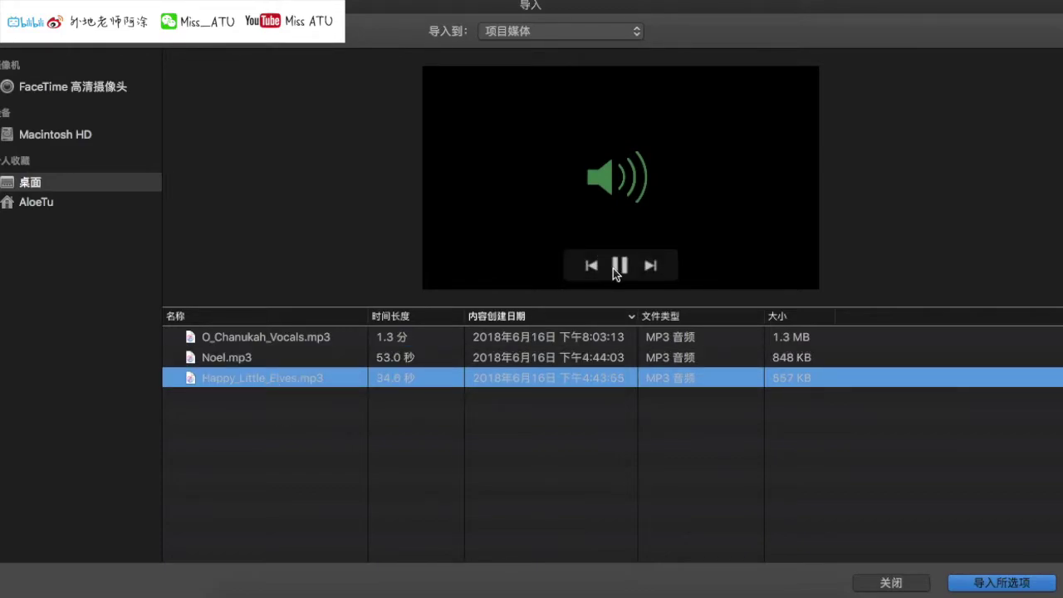
# - Import Happy_Little_Elves.mp3 and place it beneath the video, starting at the beginning of the timeline
pyautogui.doubleClick(272, 380)
pyautogui.moveTo(190, 174); pyautogui.dragTo(37, 573)
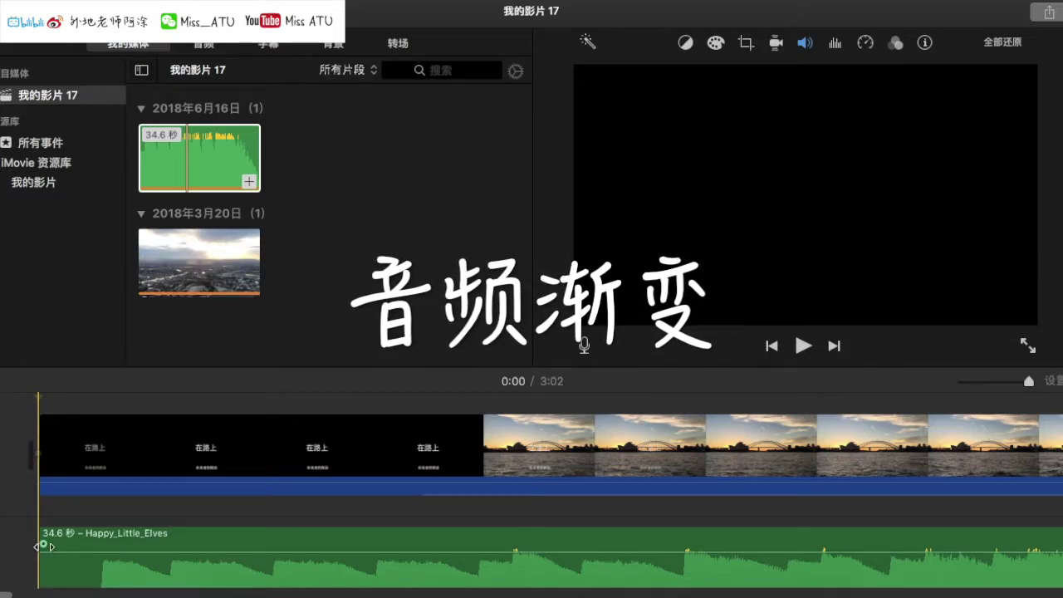
# - Add a fade-in to the start of the Happy_Little_Elves audio and lengthen it to end before the harbour footage
pyautogui.moveTo(43, 544); pyautogui.dragTo(242, 544)
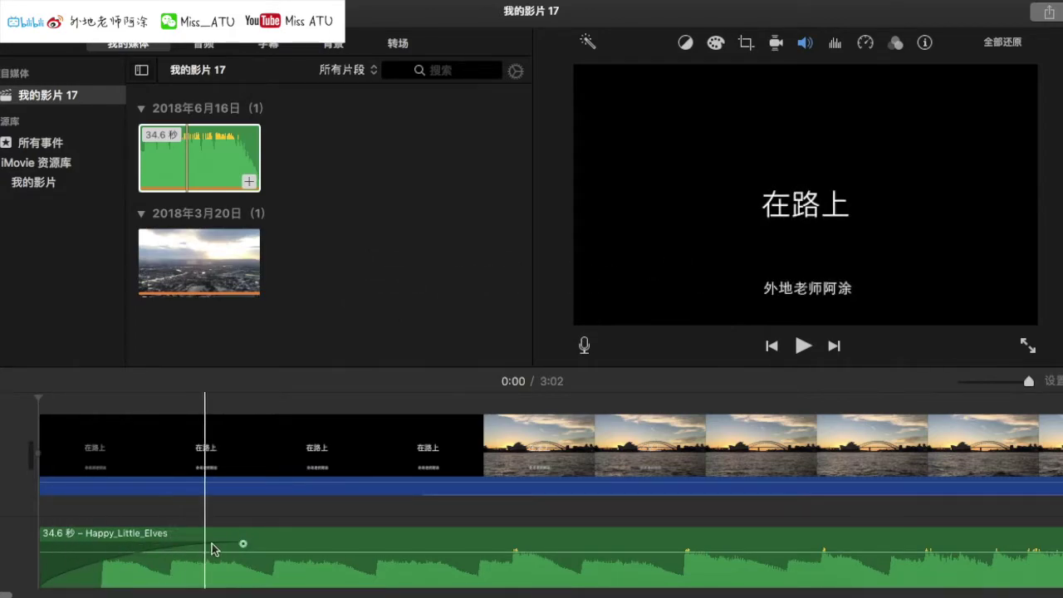
pyautogui.moveTo(198, 544); pyautogui.dragTo(297, 543)
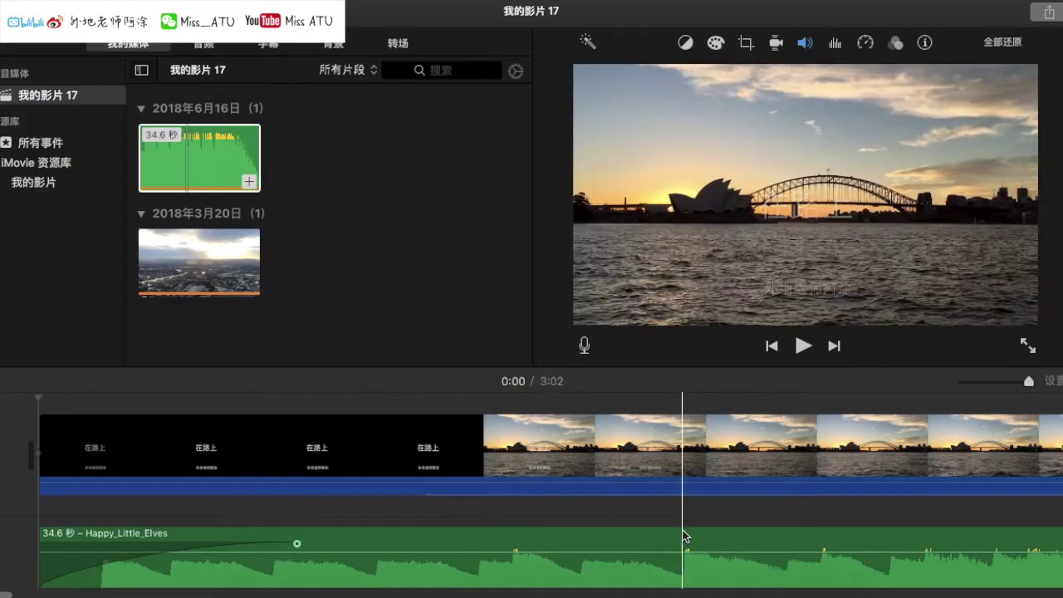
# - Lower the Happy_Little_Elves audio volume to 92%, and fine-tune it slightly lower on the clip's volume line
pyautogui.click(343, 563)
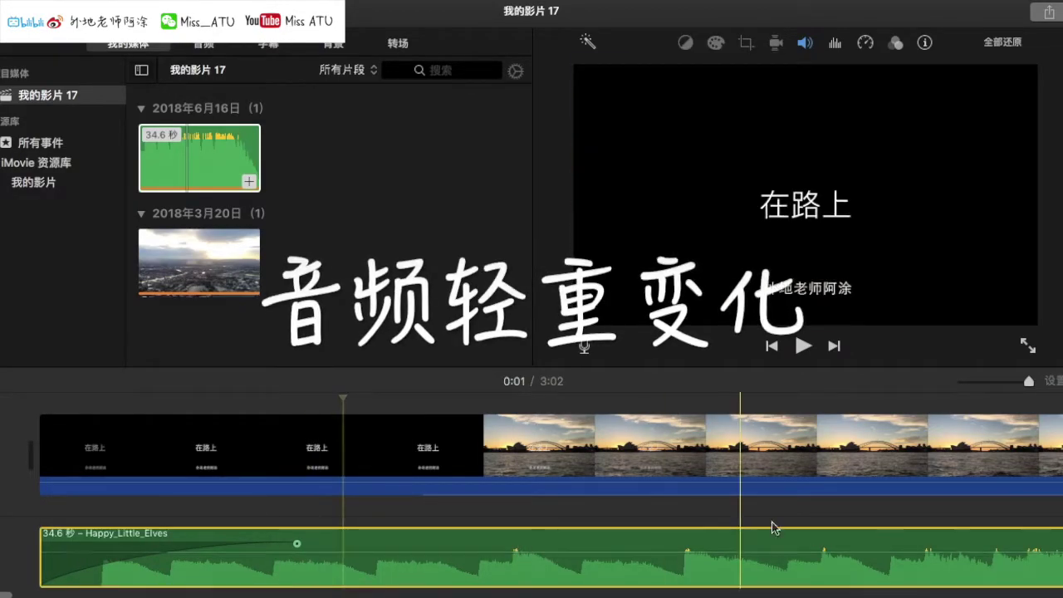
pyautogui.click(580, 570)
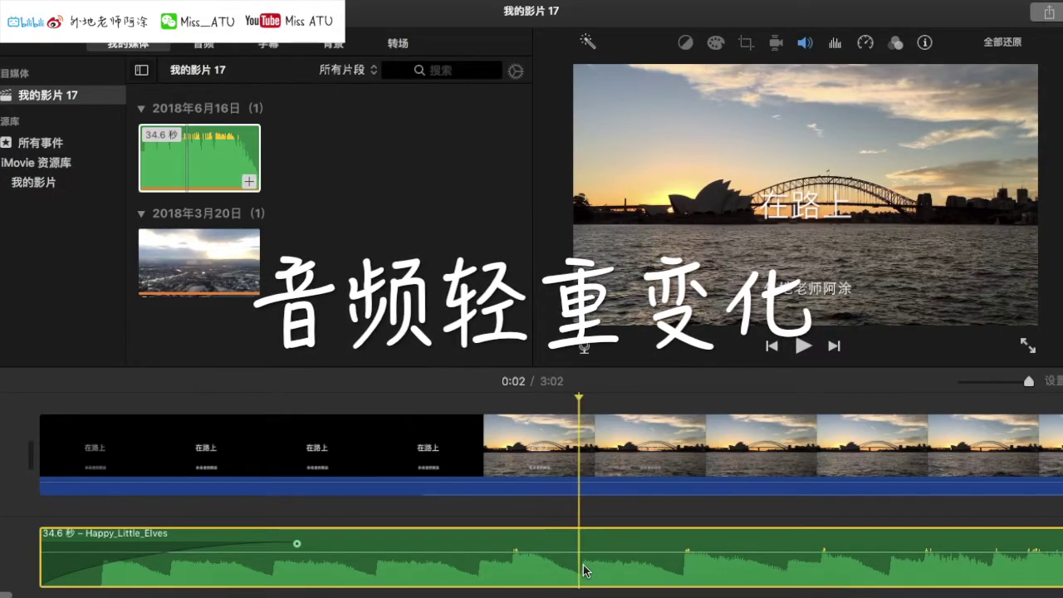
pyautogui.click(804, 42)
pyautogui.moveTo(702, 77)
pyautogui.mouseDown()
pyautogui.moveTo(688, 77)
pyautogui.moveTo(700, 81)
pyautogui.mouseUp()
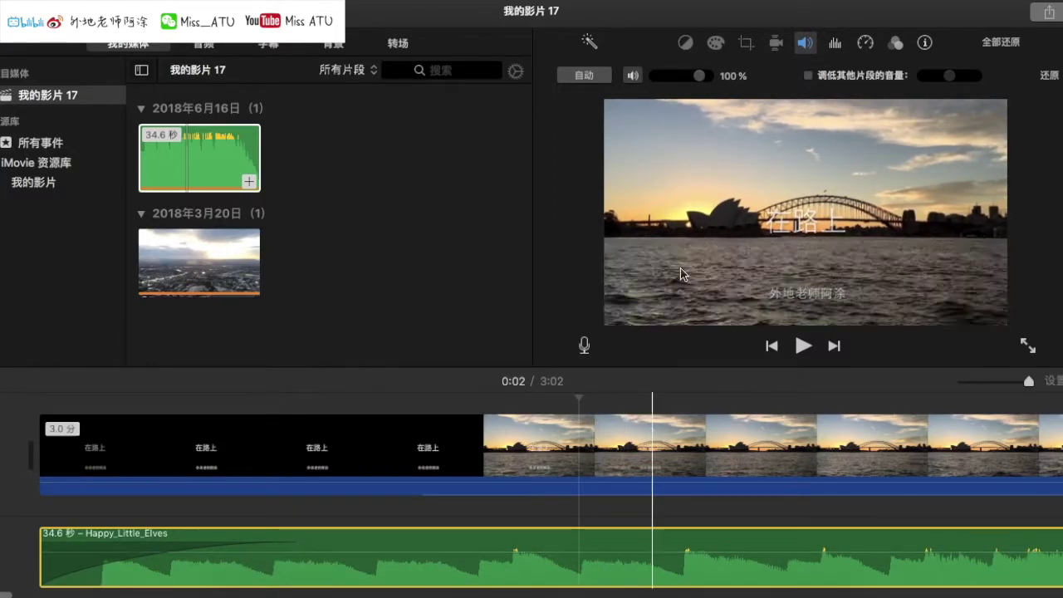
pyautogui.moveTo(701, 76); pyautogui.dragTo(694, 79)
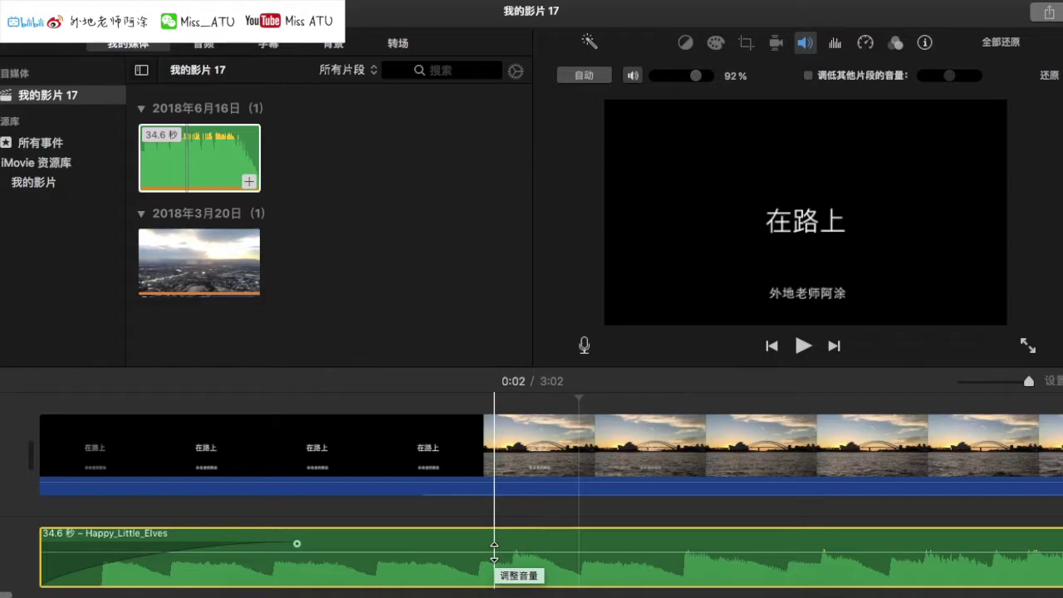
pyautogui.moveTo(494, 550); pyautogui.dragTo(503, 554)
pyautogui.click(518, 505)
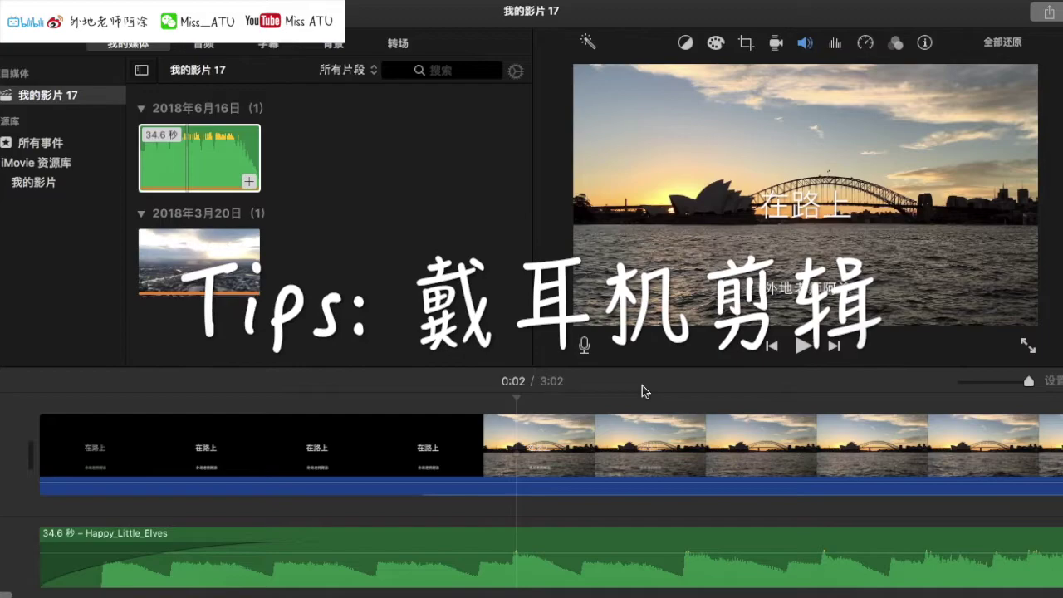
pyautogui.press('XF86AudioRaiseVolume')
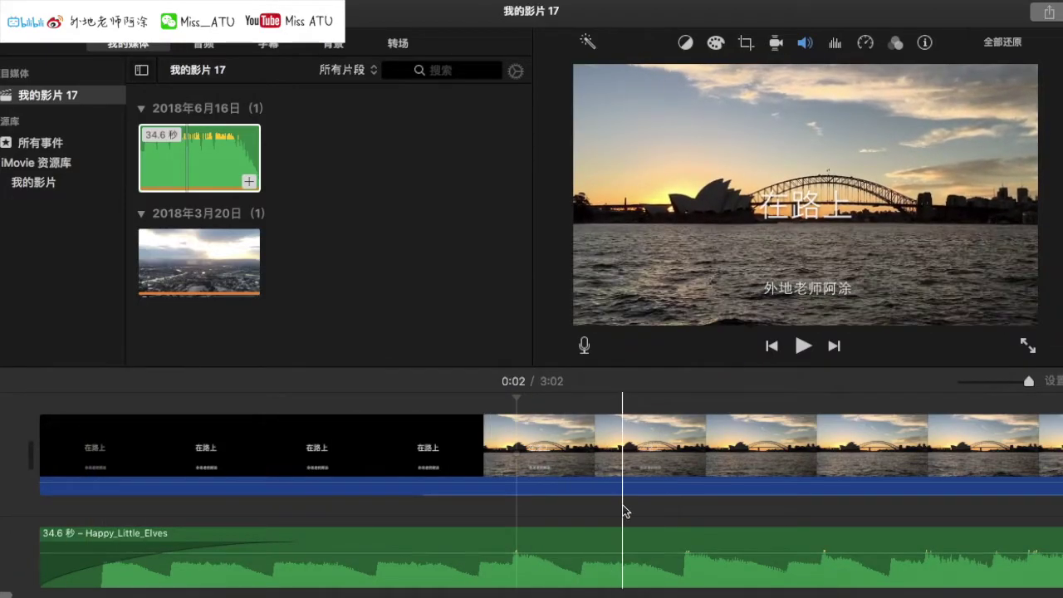
# - Add a fade-out of about 26 frames to the end of the Happy_Little_Elves audio and play that part
pyautogui.click(33, 550)
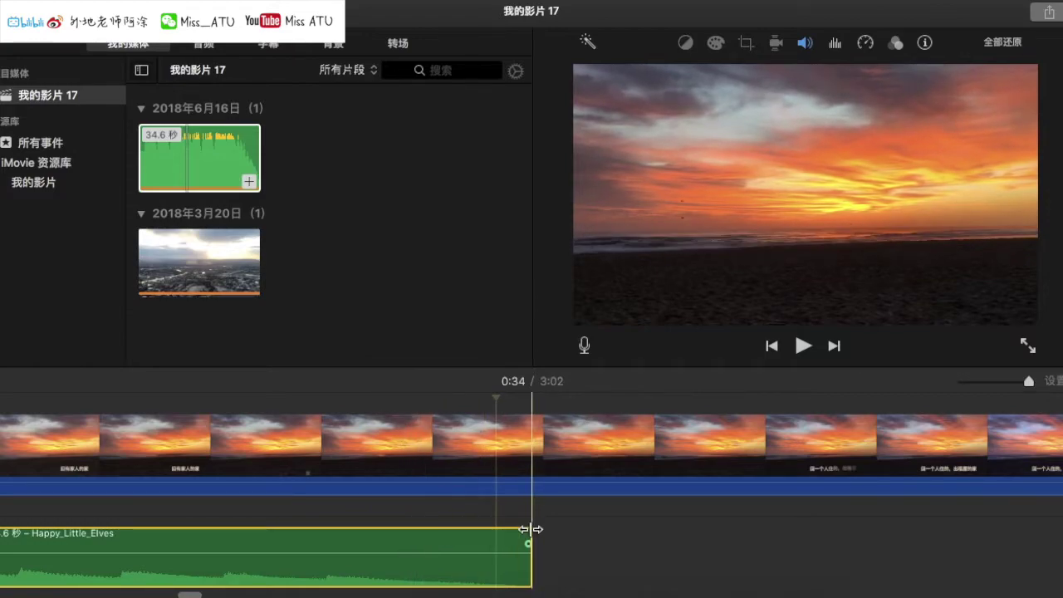
pyautogui.moveTo(528, 545); pyautogui.dragTo(327, 543)
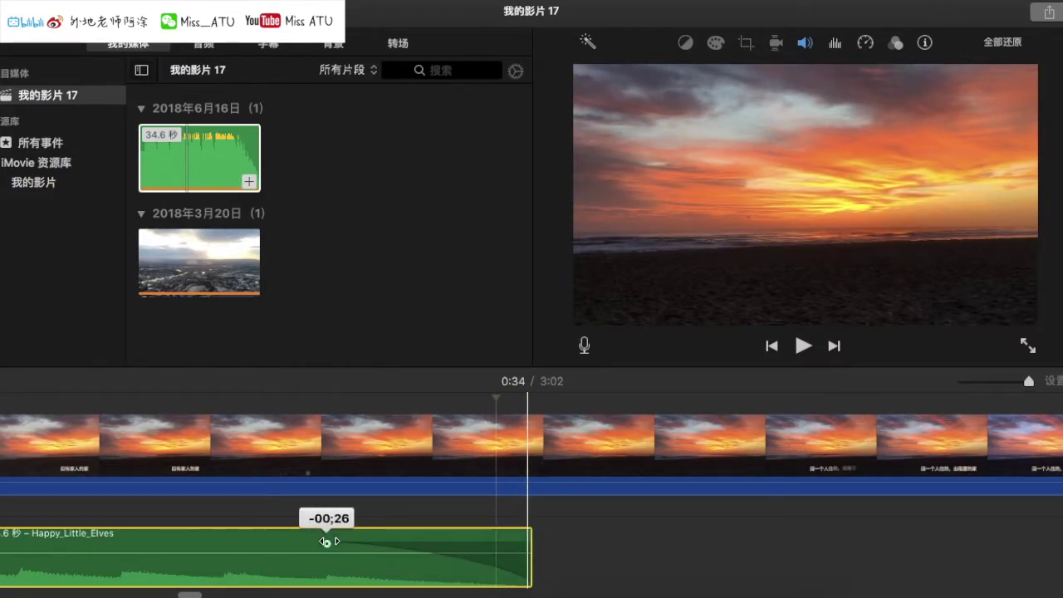
pyautogui.click(252, 510)
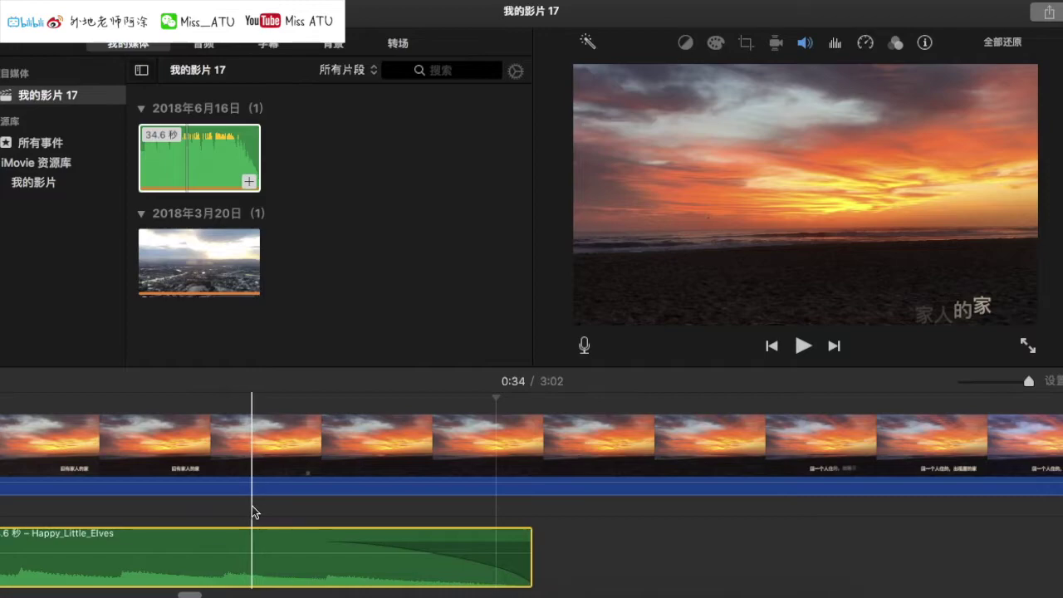
pyautogui.click(803, 349)
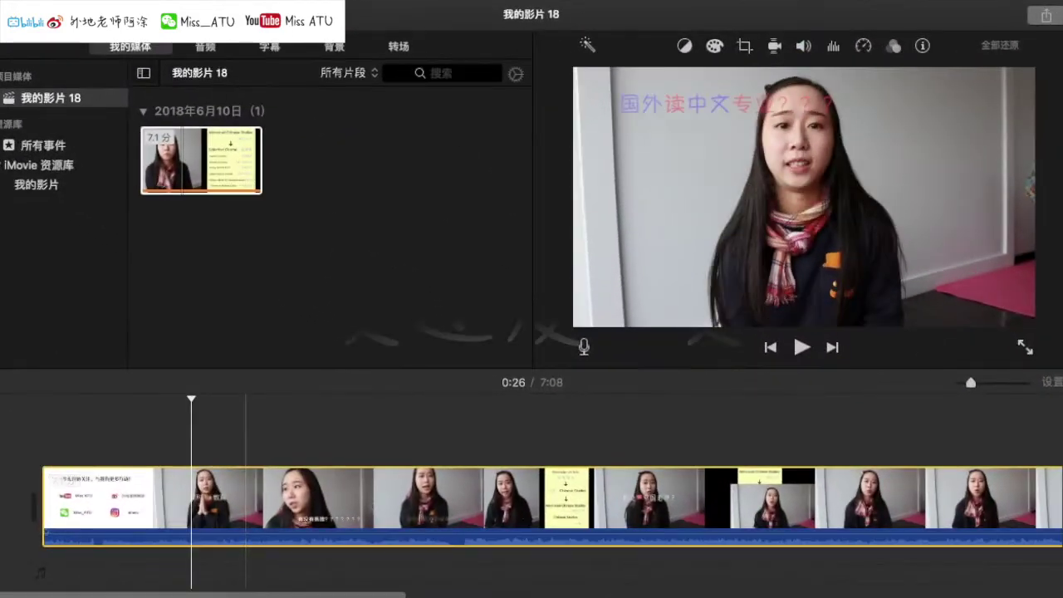
# - Show the speed options of the talking-head clip and play it from 0:22 at normal speed
pyautogui.click(863, 45)
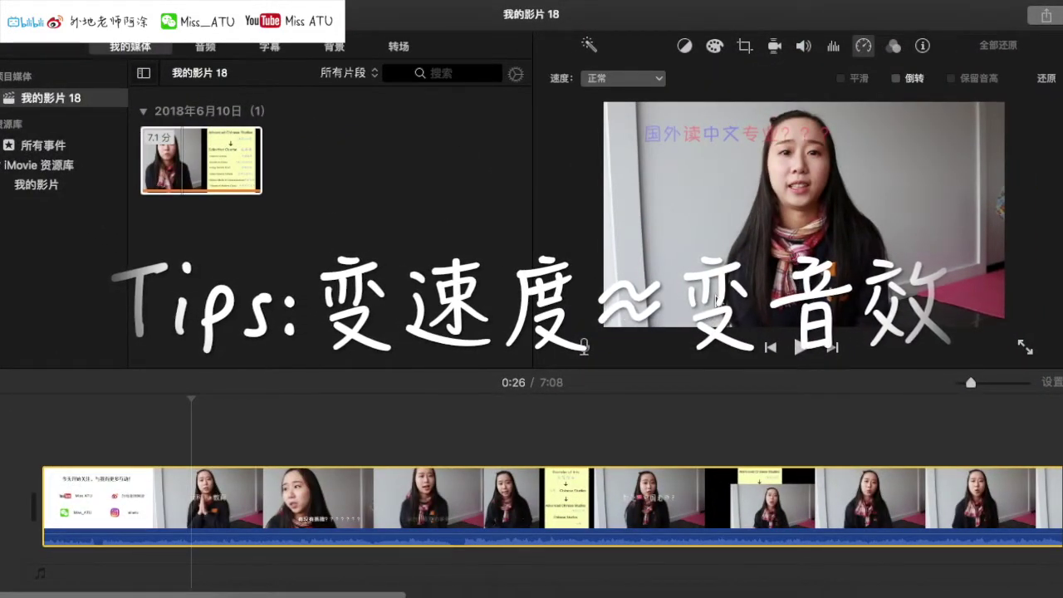
pyautogui.click(172, 487)
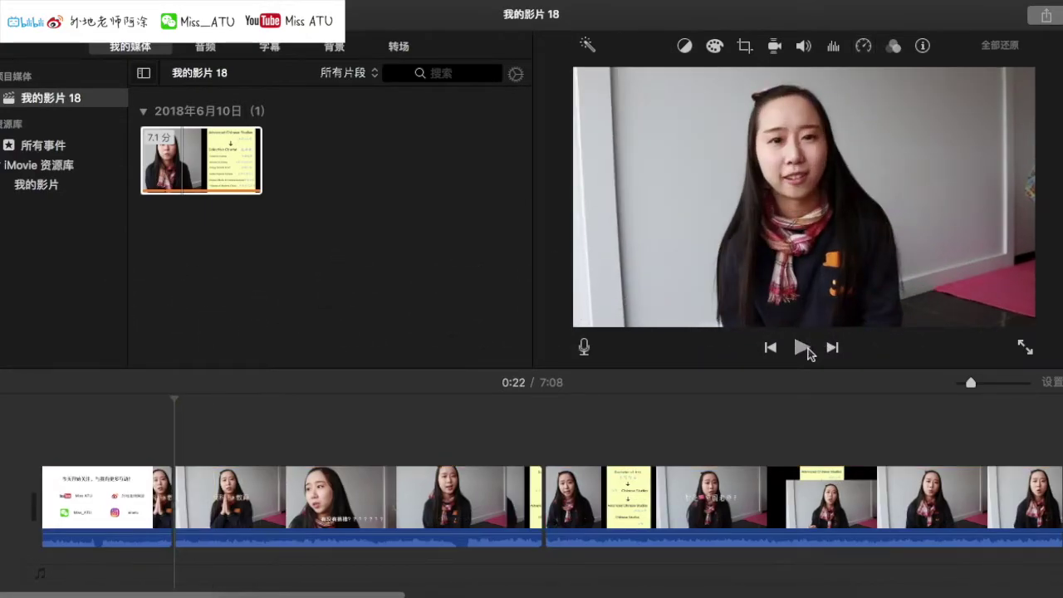
pyautogui.click(801, 348)
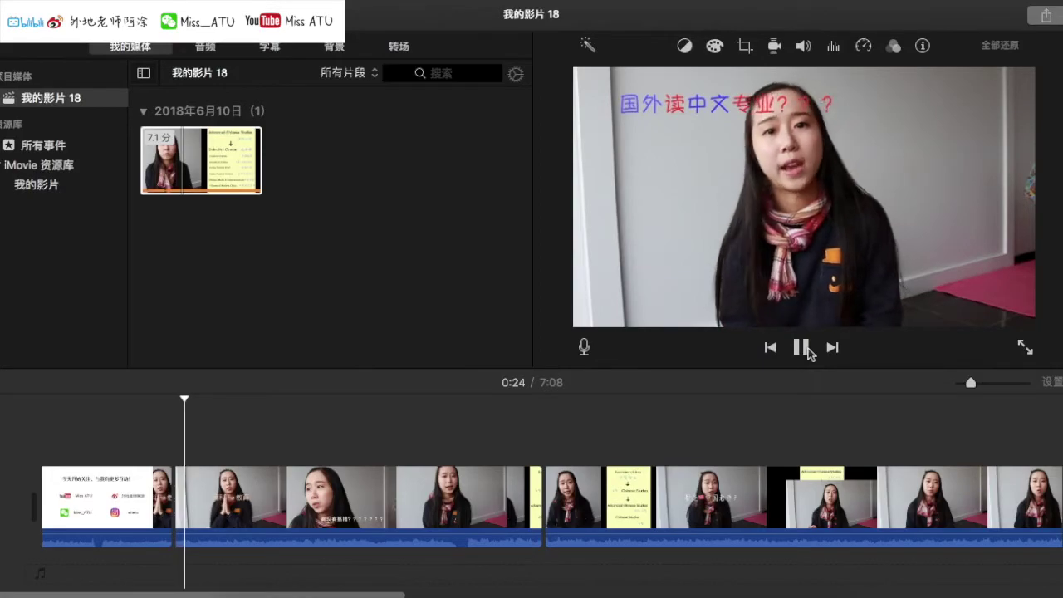
pyautogui.click(802, 348)
# - Set the 31.5-second section's speed to Fast (快速) and play it to hear the changed voice
pyautogui.click(235, 502)
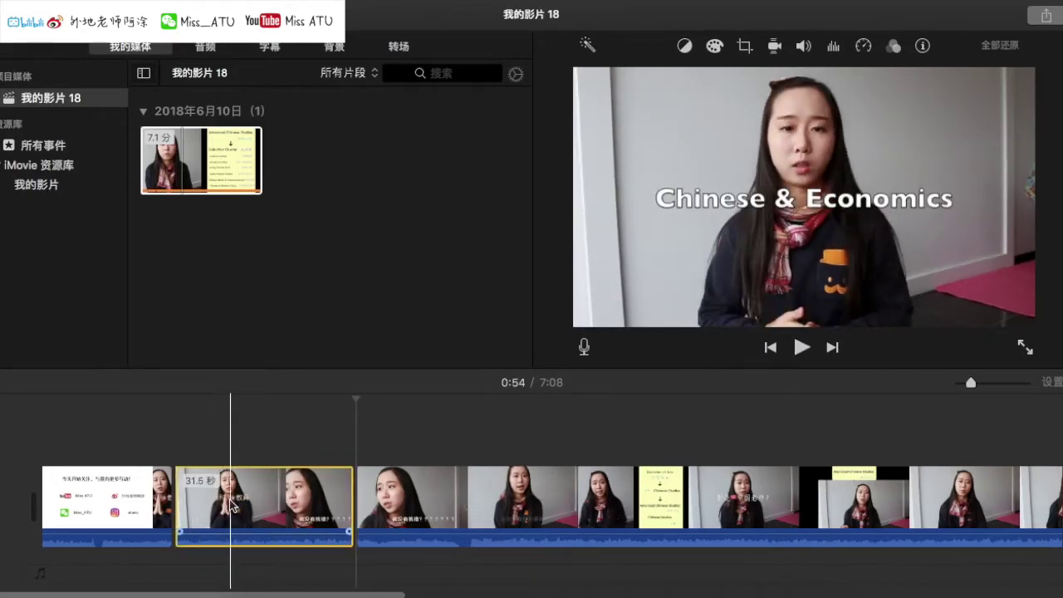
pyautogui.click(865, 46)
pyautogui.click(621, 78)
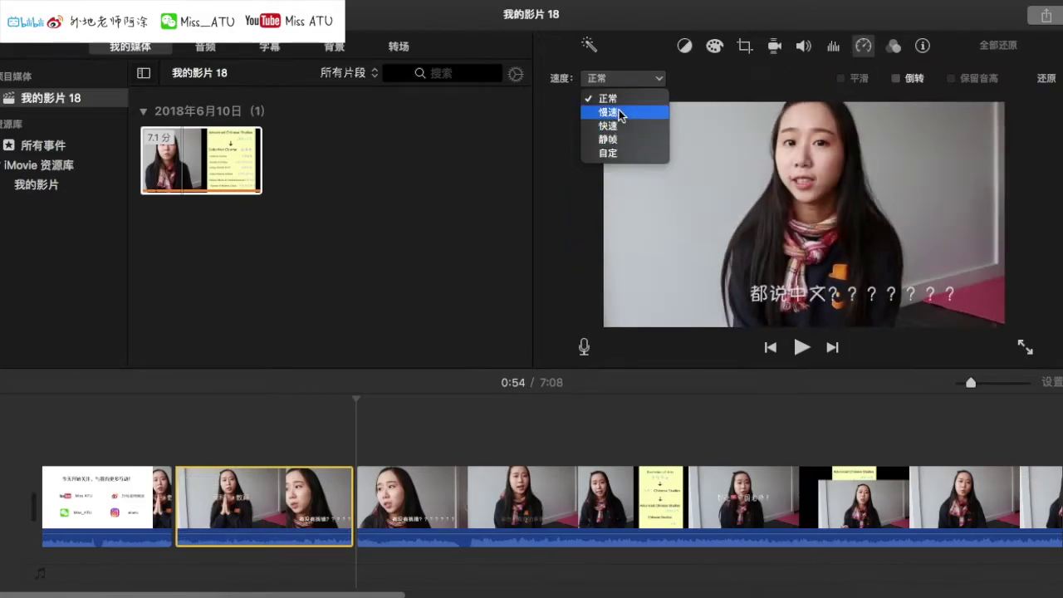
pyautogui.click(607, 125)
pyautogui.click(194, 424)
pyautogui.click(802, 348)
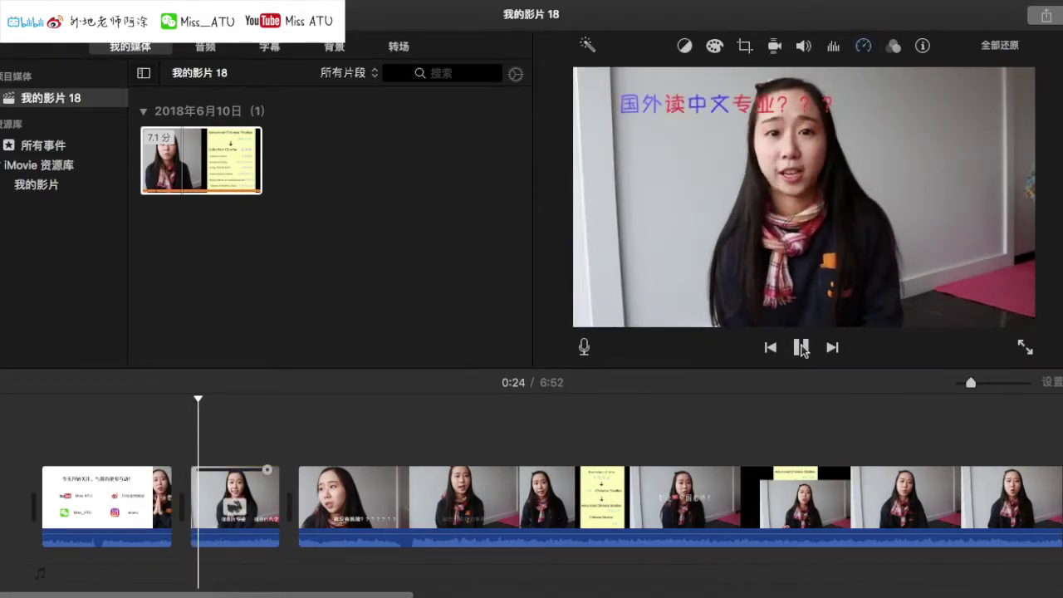
# - Set the speed of the sped-up section to Slow (慢速) and play it to hear the changed voice
pyautogui.click(239, 504)
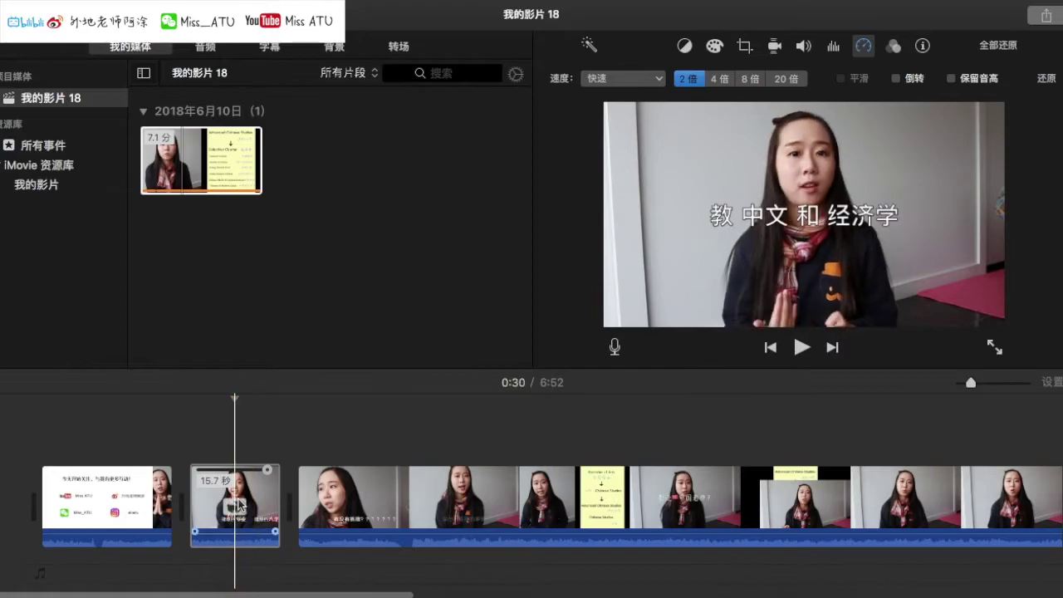
pyautogui.click(623, 78)
pyautogui.click(624, 112)
pyautogui.click(802, 347)
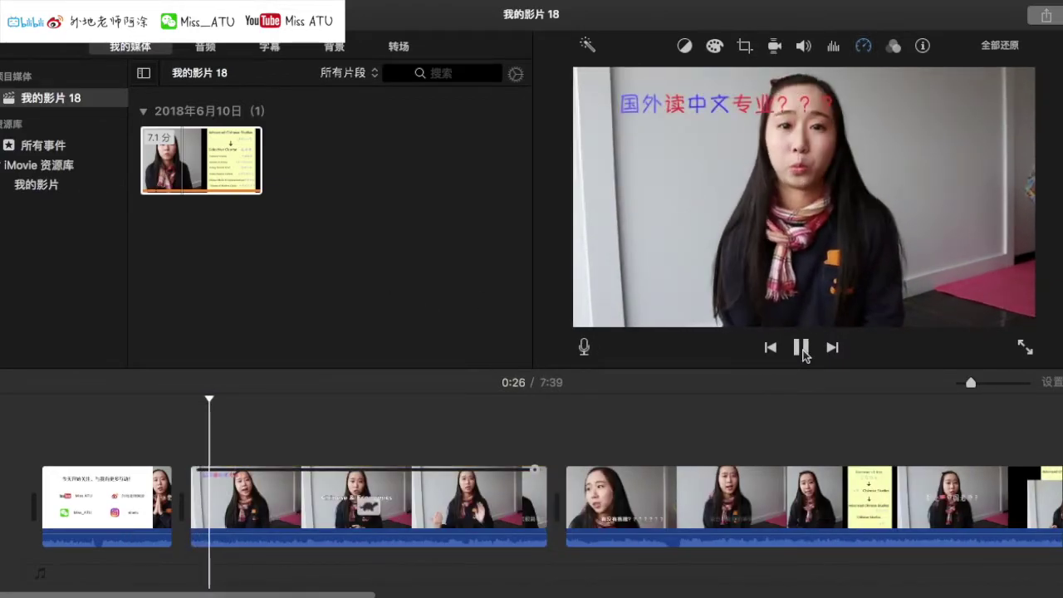
pyautogui.click(802, 348)
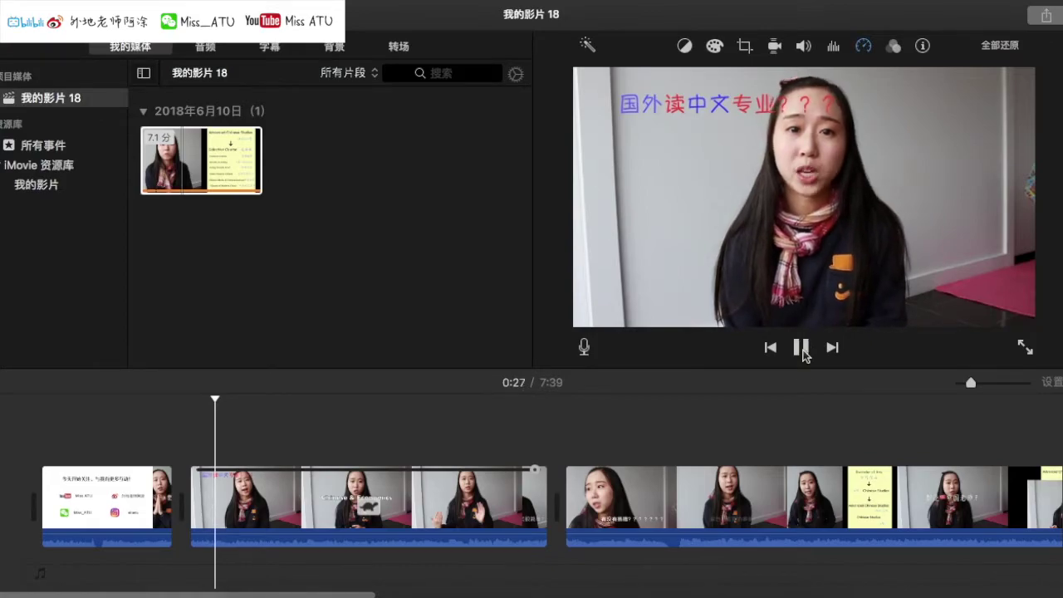
pyautogui.click(802, 348)
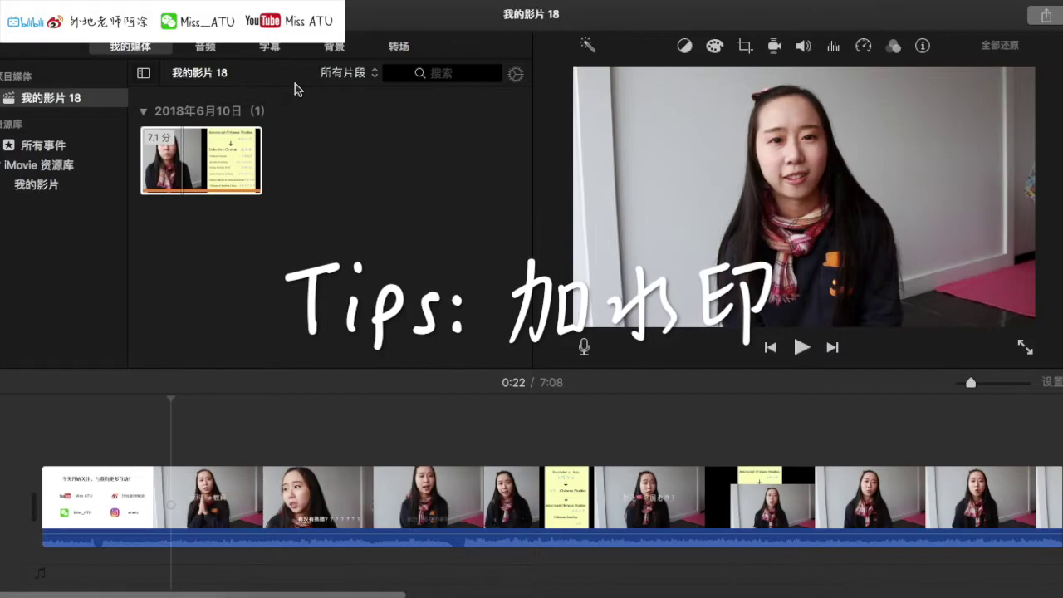
# - Import the social-media logo banner JPEG from the desktop (桌面) and place it above the talking-head clip at about 0:22
pyautogui.click(204, 498)
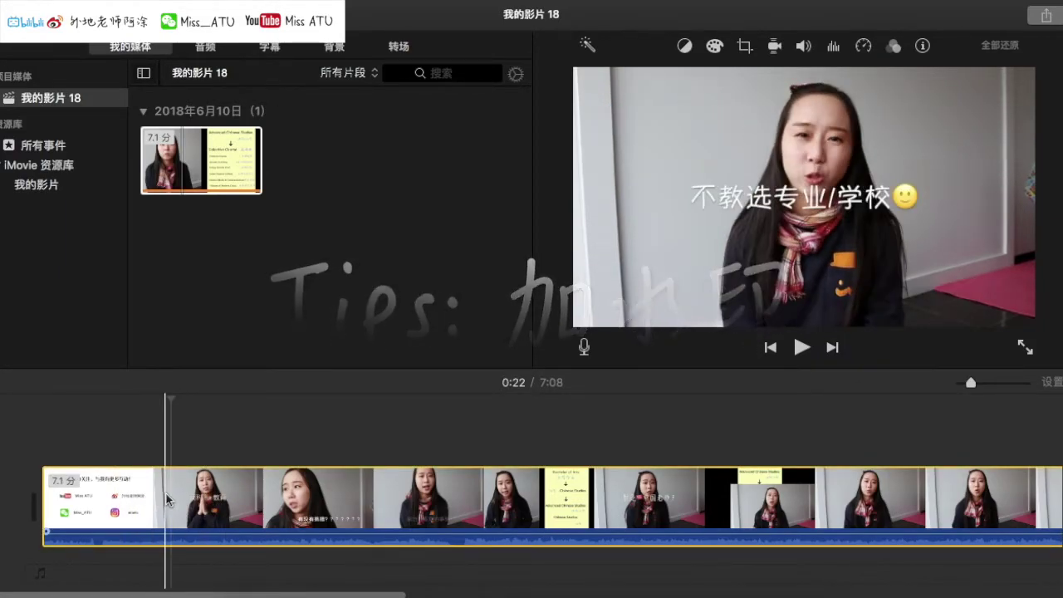
pyautogui.click(169, 493)
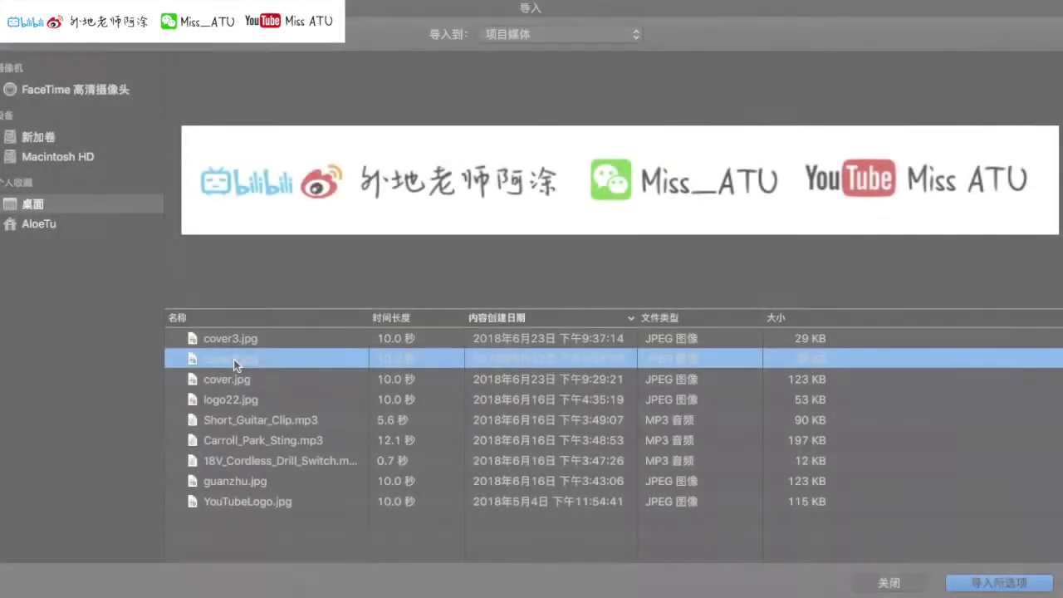
pyautogui.doubleClick(235, 365)
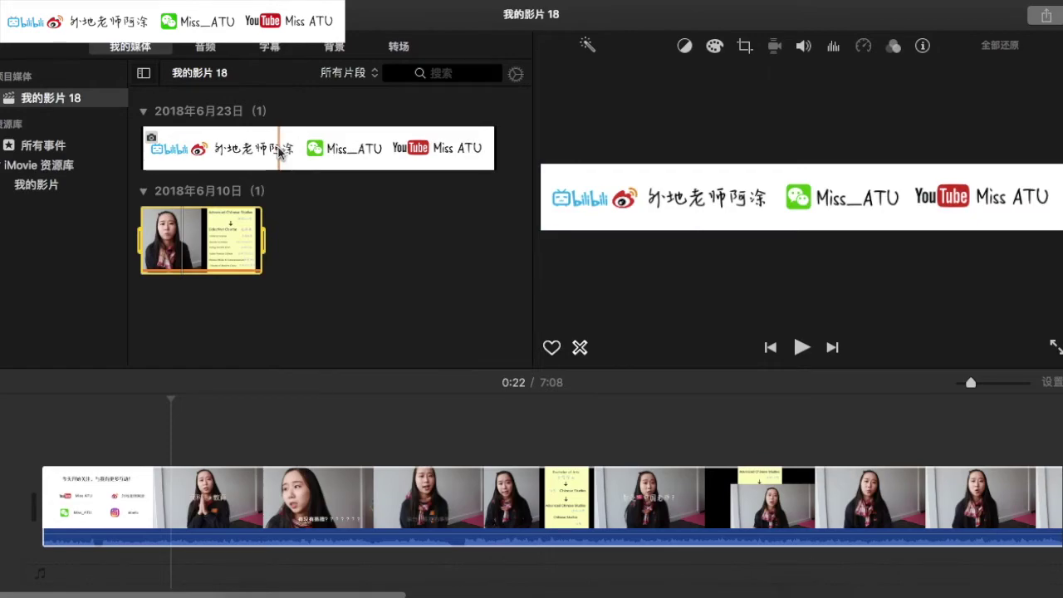
pyautogui.click(280, 151)
pyautogui.moveTo(206, 390); pyautogui.dragTo(45, 420)
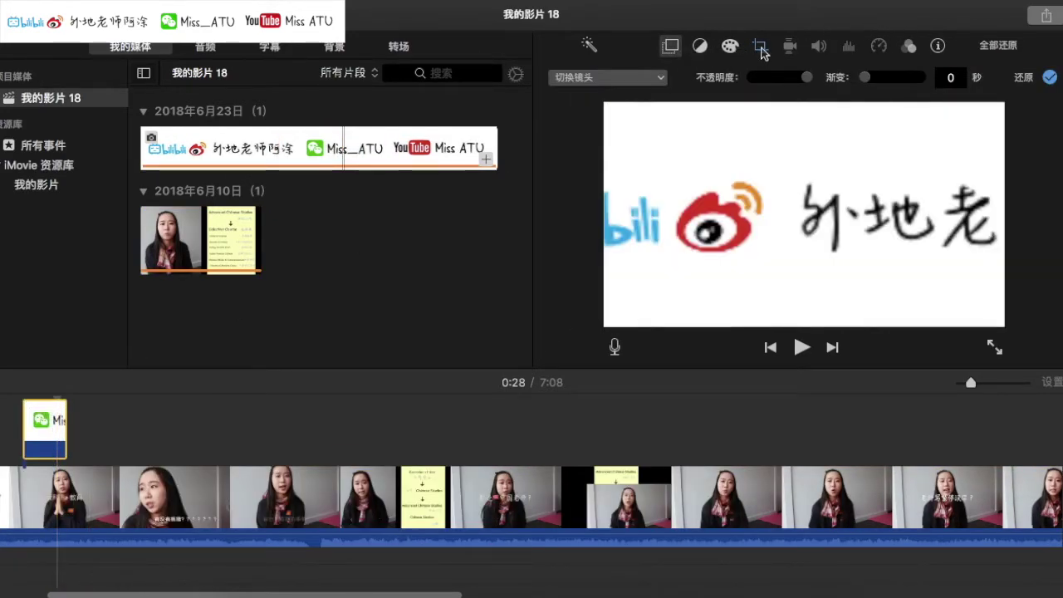
# - Set the banner overlay's crop style to Fit (适合) and extend its duration over the following footage
pyautogui.click(761, 48)
pyautogui.click(596, 79)
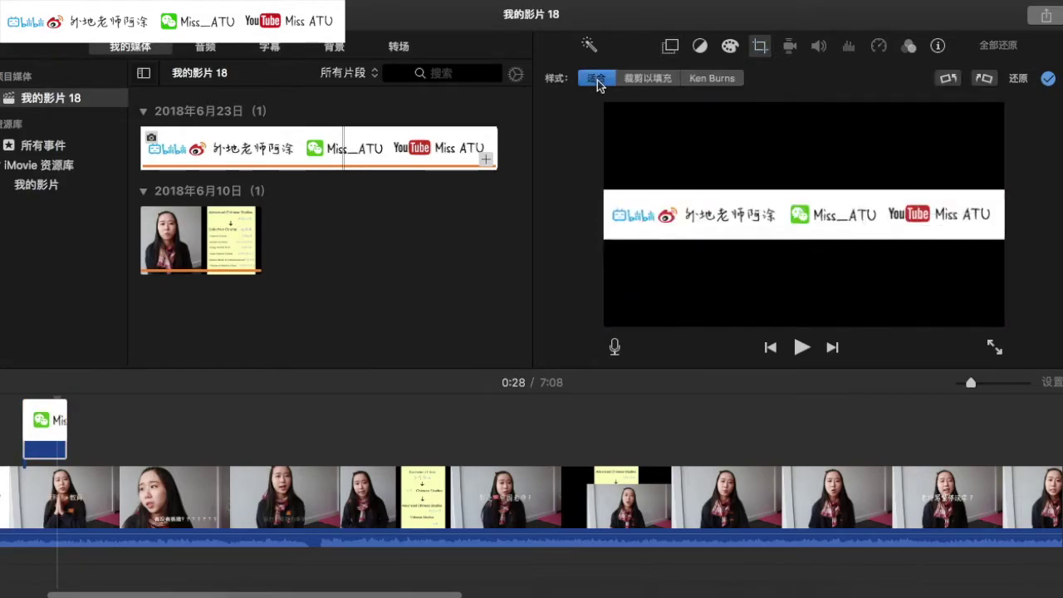
pyautogui.moveTo(83, 423); pyautogui.dragTo(718, 422)
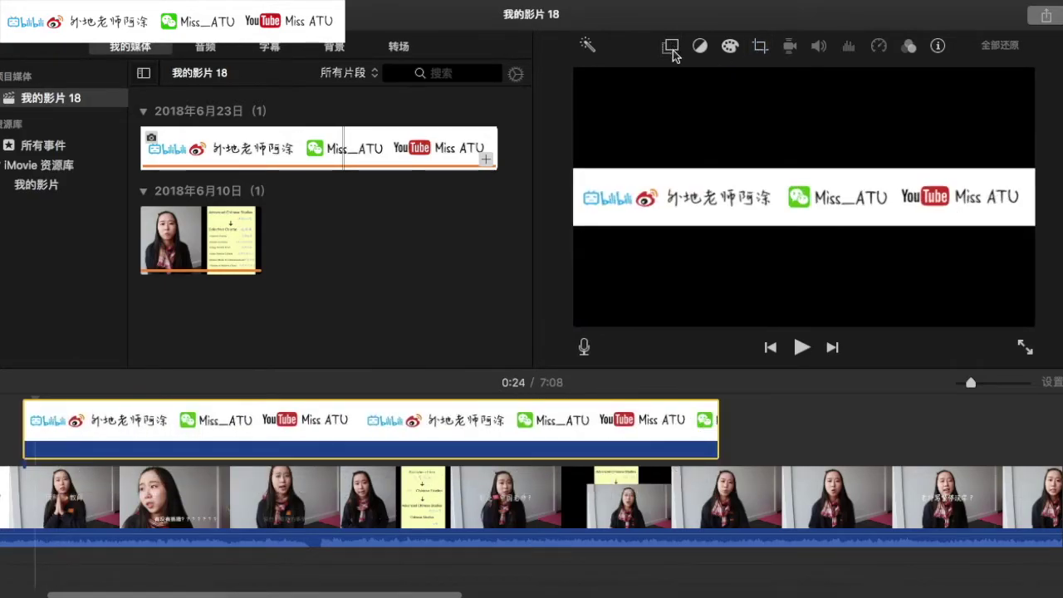
# - Set the banner overlay to picture-in-picture (画中画), shrink it into the frame's upper-left corner as a watermark, and play the result
pyautogui.click(671, 48)
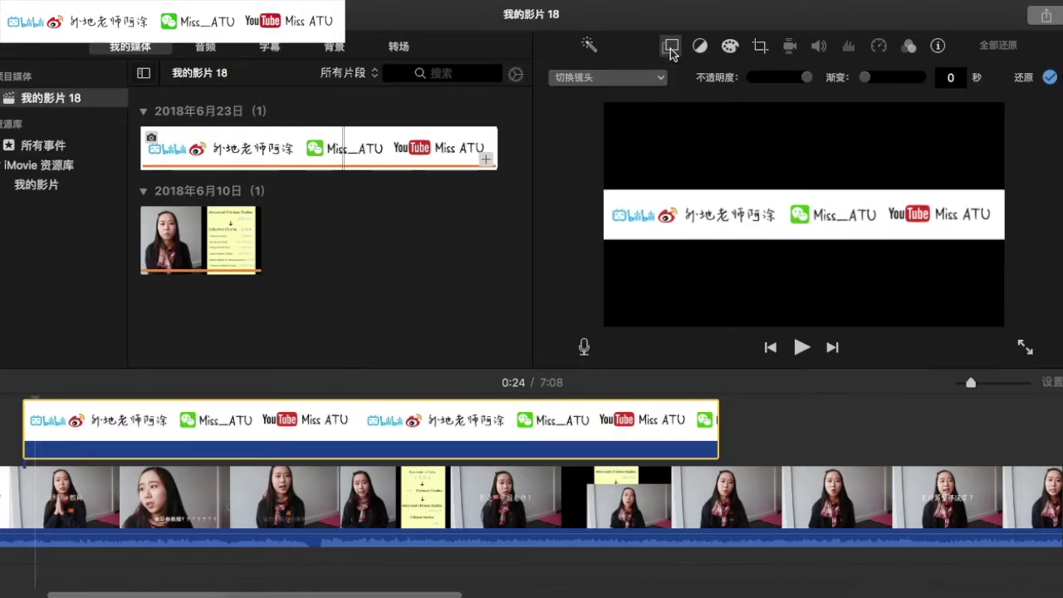
pyautogui.click(619, 77)
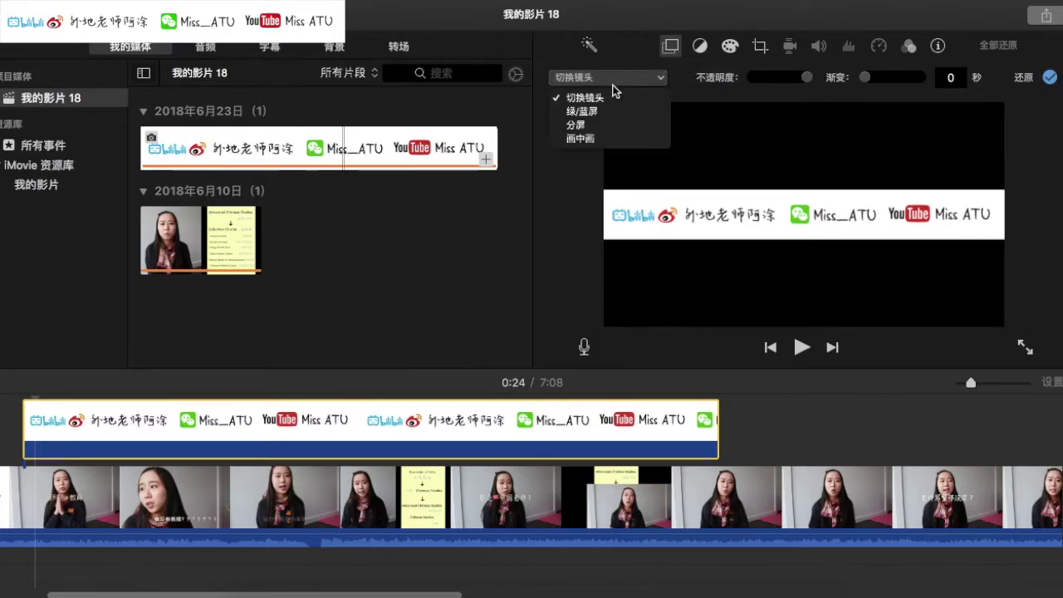
pyautogui.click(564, 140)
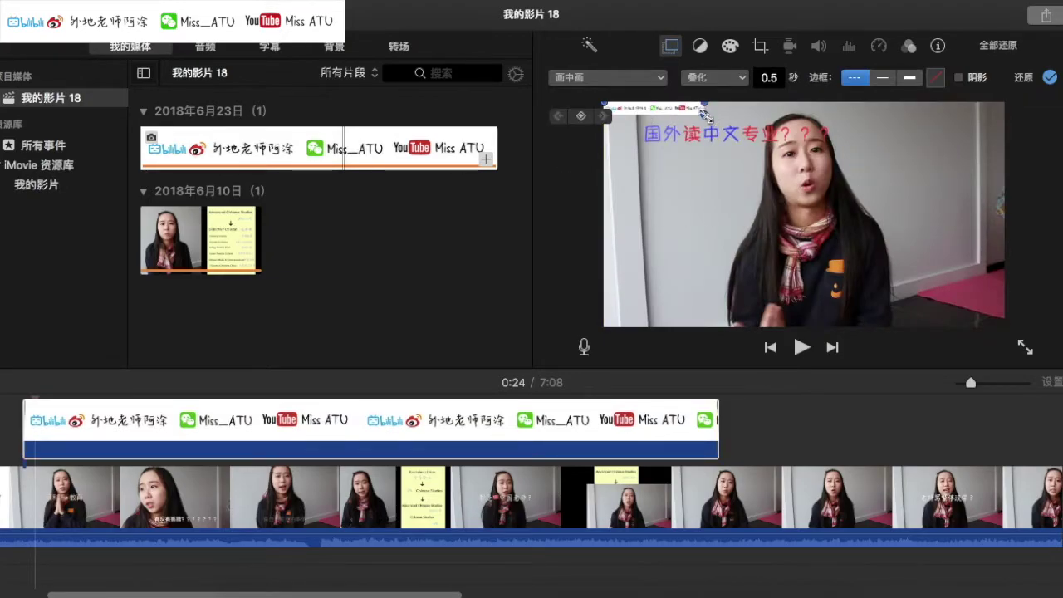
pyautogui.click(801, 347)
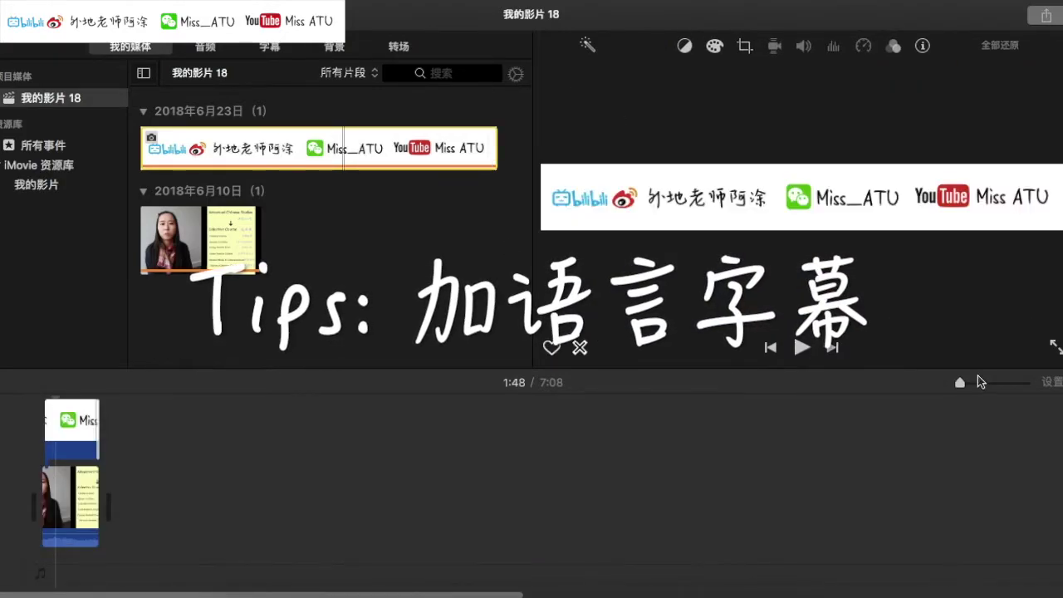
# - Add a 下三分之一 title above the watermark at about 0:23 and enter the subtitle 不是教大家怎么选大学，怎么选专业的
pyautogui.moveTo(963, 385); pyautogui.dragTo(973, 383)
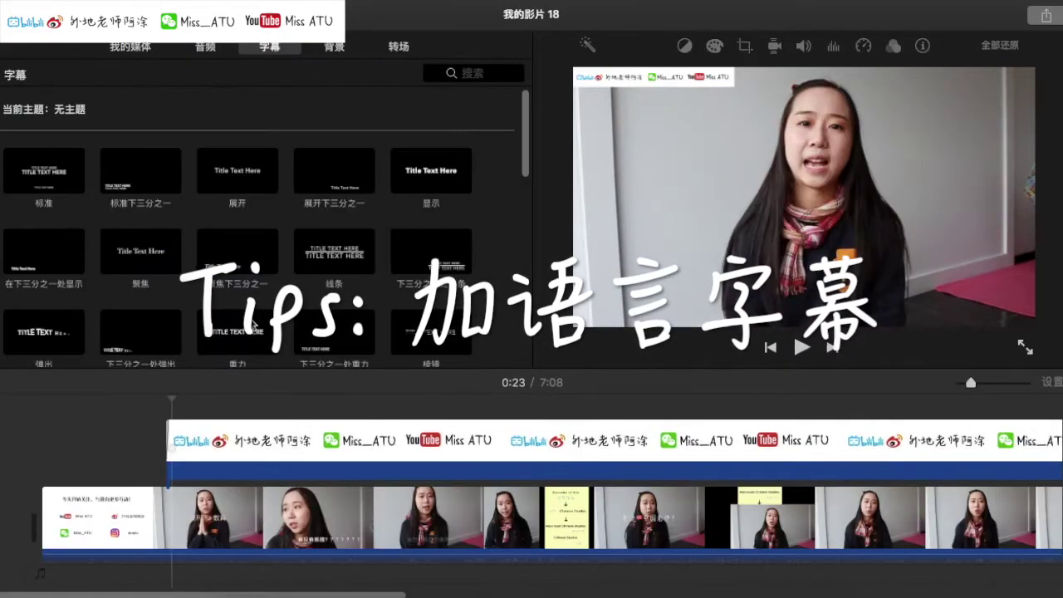
pyautogui.scroll(-5, 234, 311)
pyautogui.moveTo(236, 307); pyautogui.dragTo(176, 407)
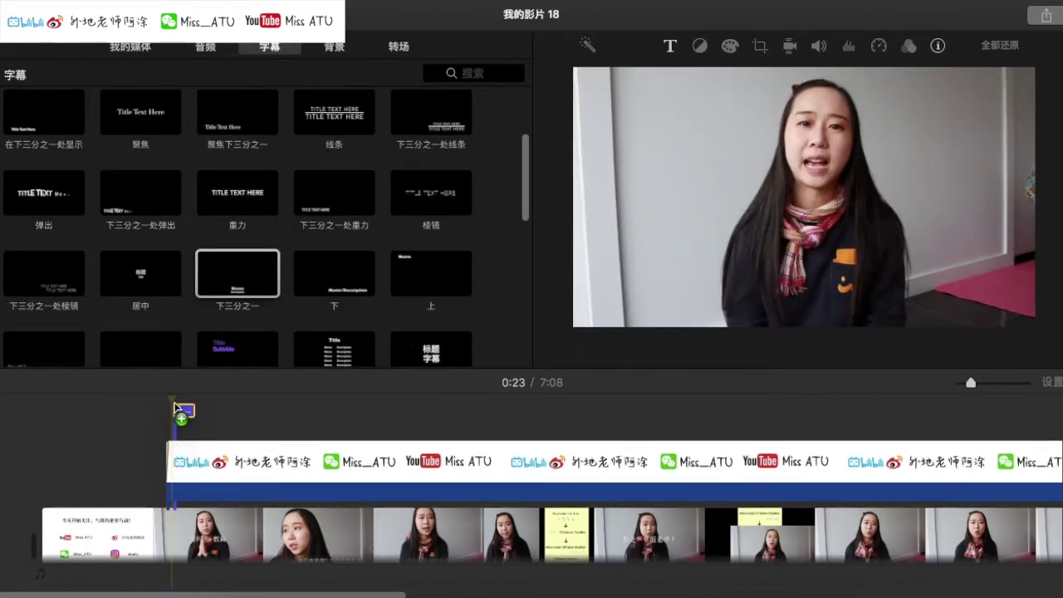
pyautogui.click(828, 308)
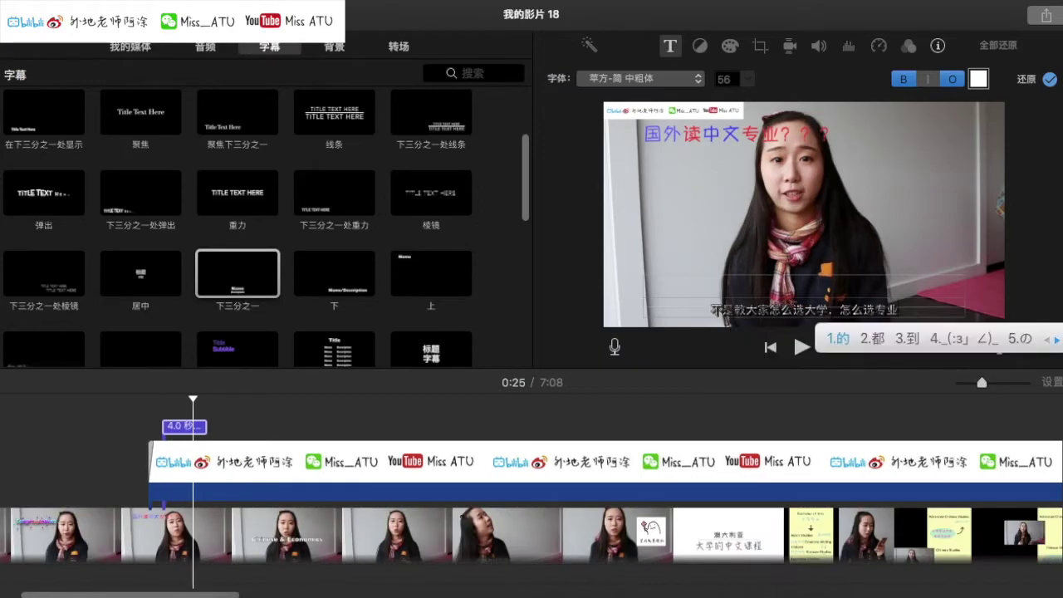
pyautogui.write('的')
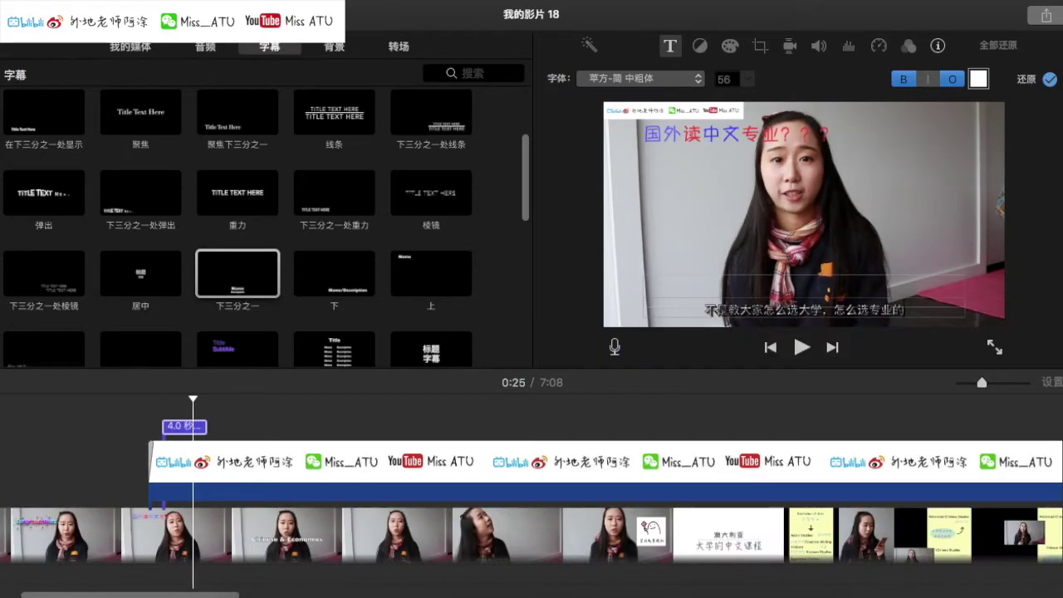
# - Change the whole subtitle's font to 手札体-简 粗体 from the Simplified Chinese (简体中文) font collection
pyautogui.moveTo(707, 309); pyautogui.dragTo(921, 309)
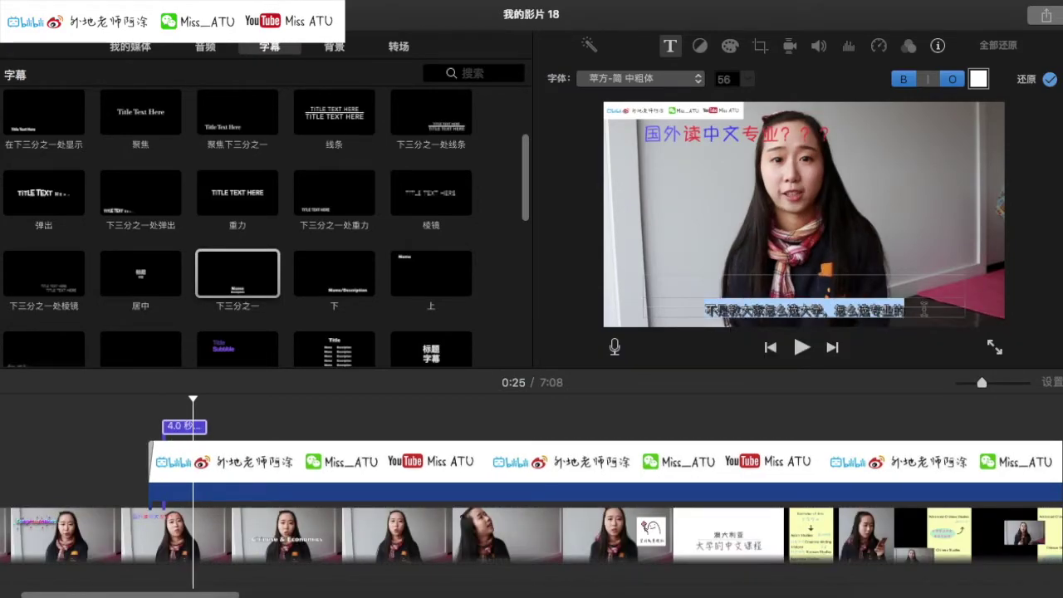
pyautogui.click(674, 80)
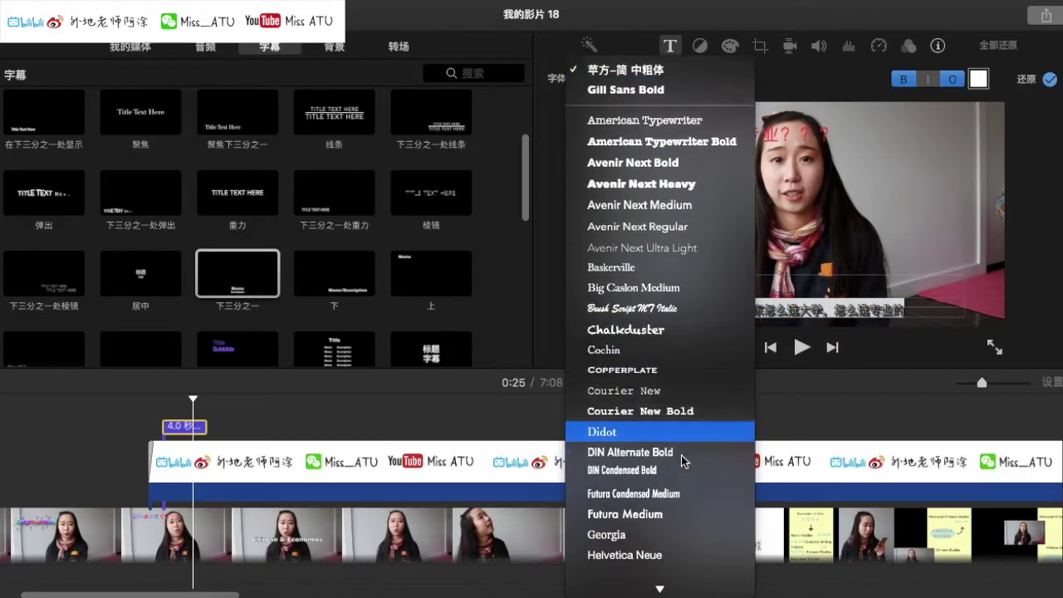
pyautogui.click(619, 588)
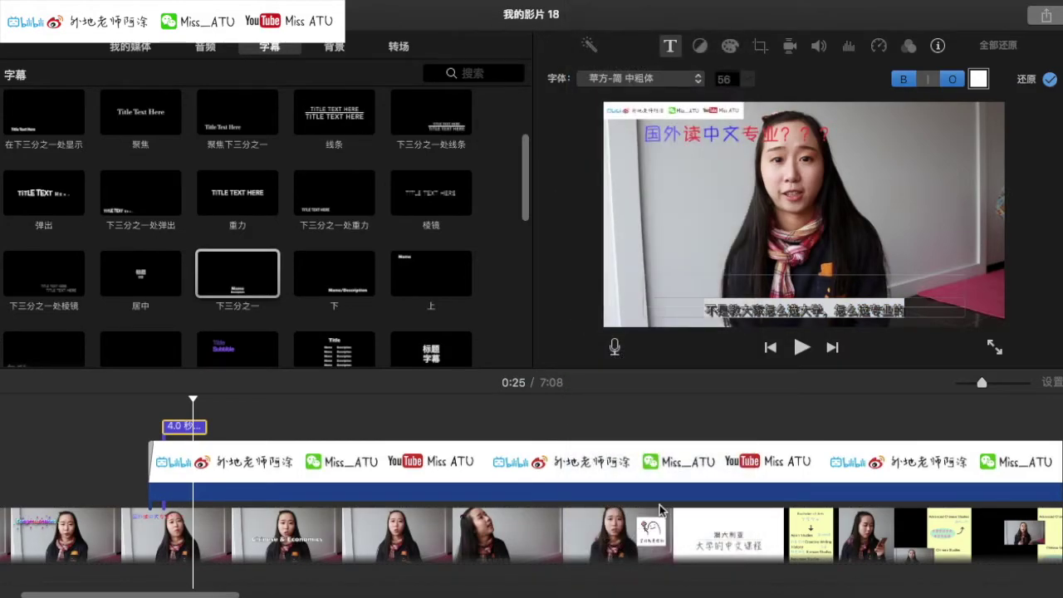
pyautogui.scroll(-1, 407, 570)
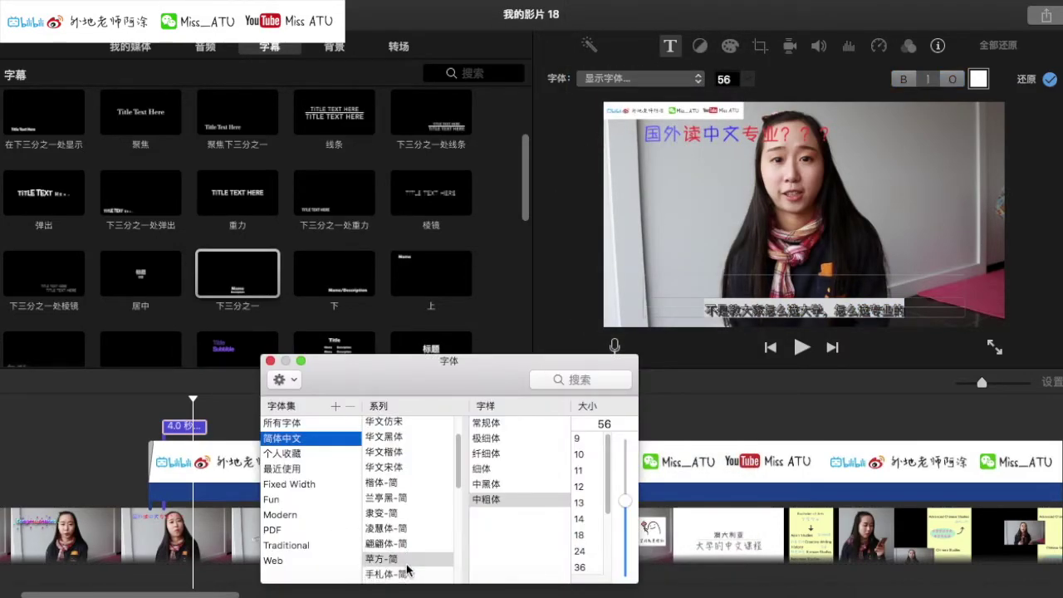
pyautogui.click(387, 574)
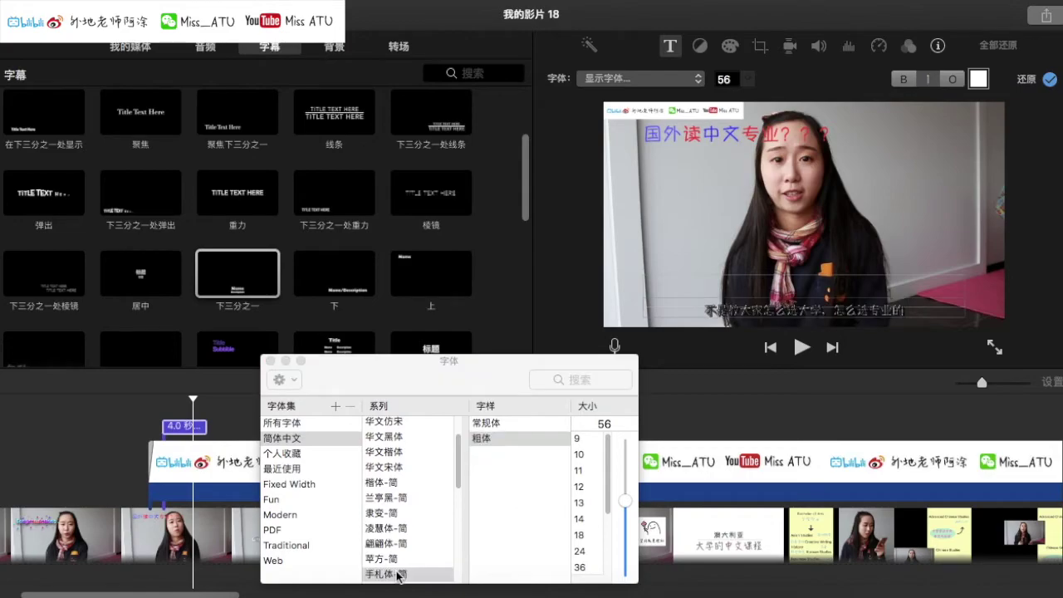
pyautogui.click(270, 360)
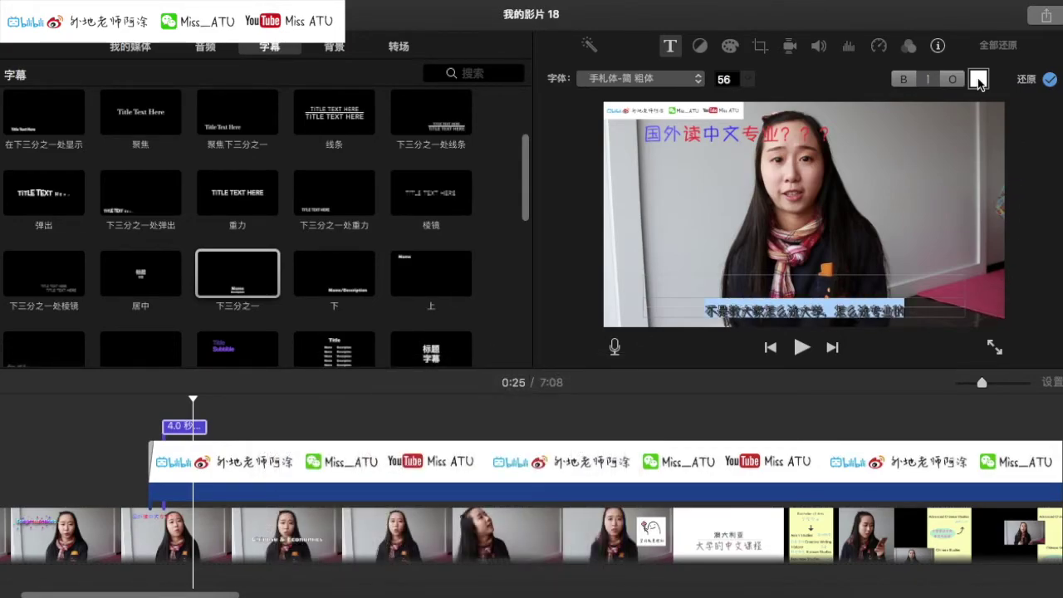
# - Color the subtitle text light blue and turn off its outline
pyautogui.click(978, 79)
pyautogui.click(92, 382)
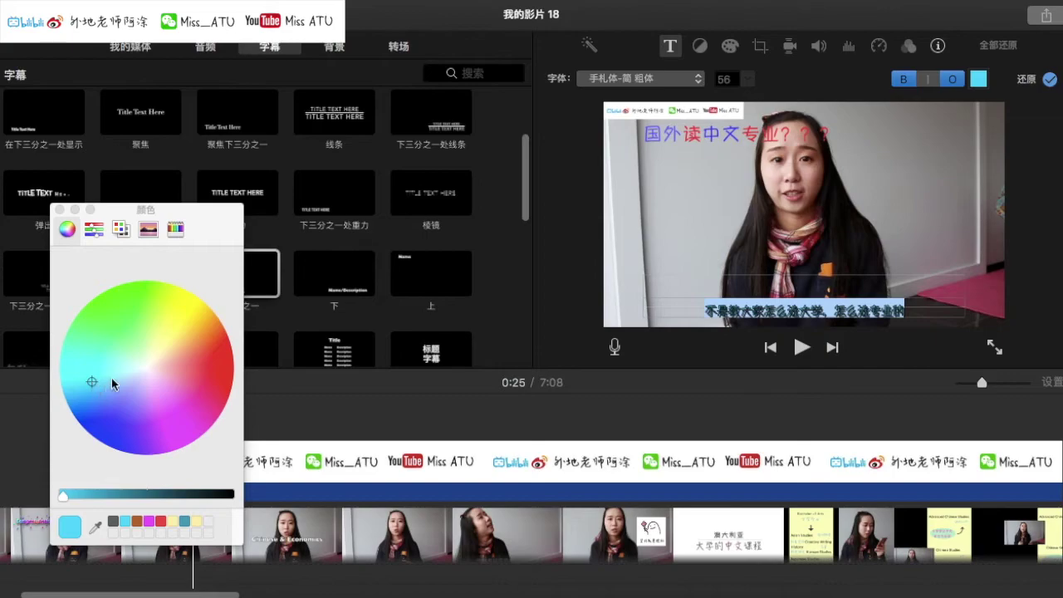
pyautogui.click(59, 210)
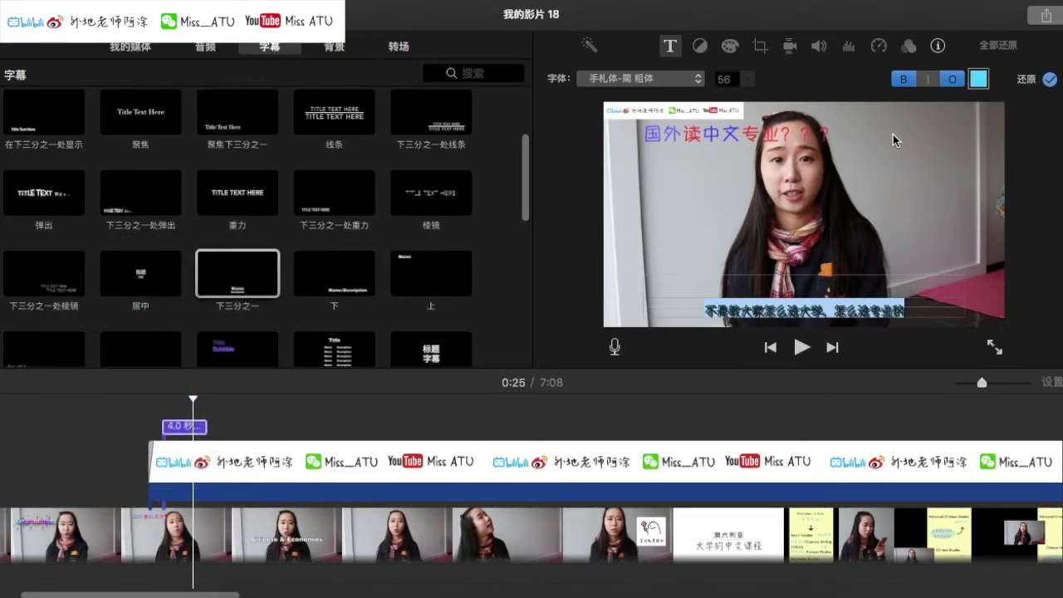
pyautogui.click(953, 80)
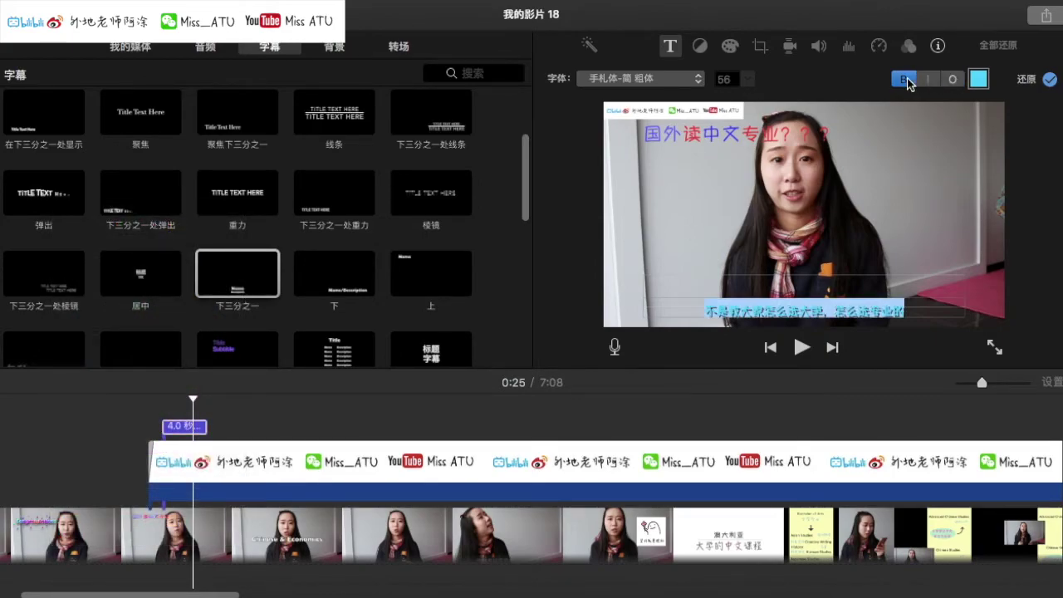
# - Play the footage from about 0:21 to check the subtitle's timing, and review the subtitle at 0:22
pyautogui.click(802, 348)
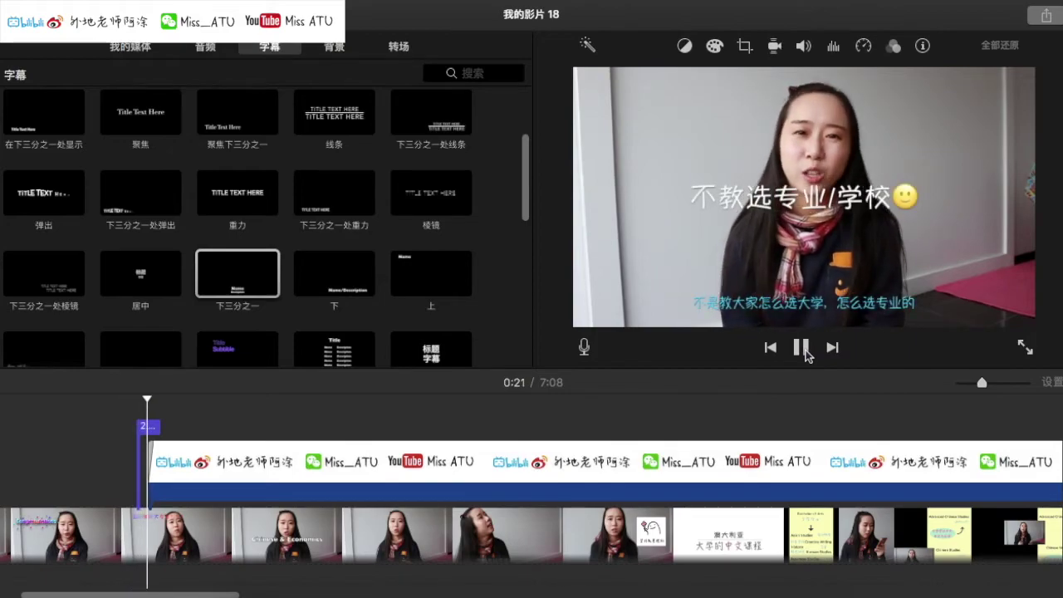
pyautogui.click(802, 348)
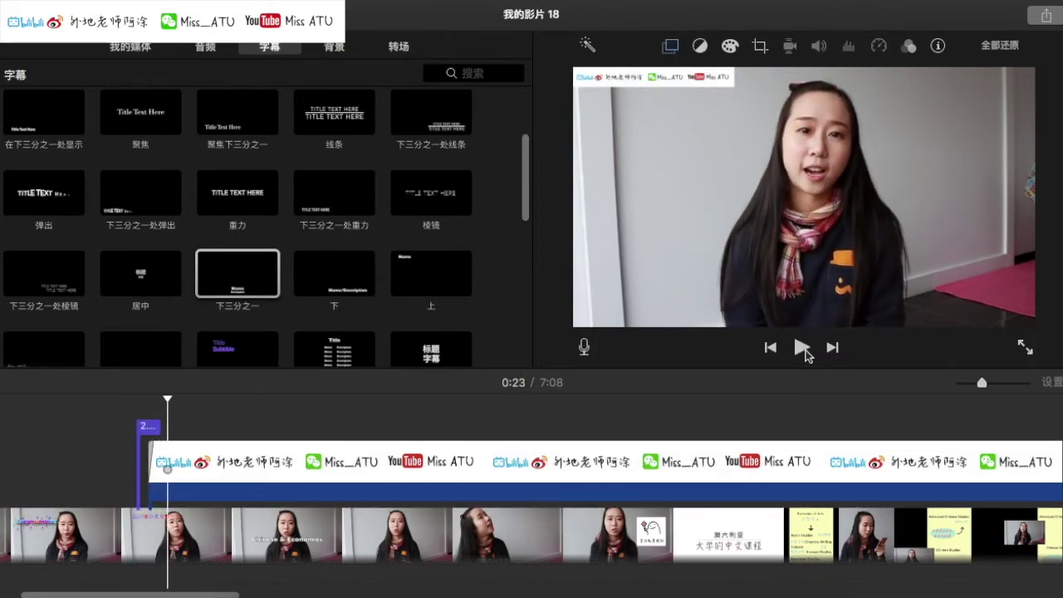
pyautogui.click(353, 452)
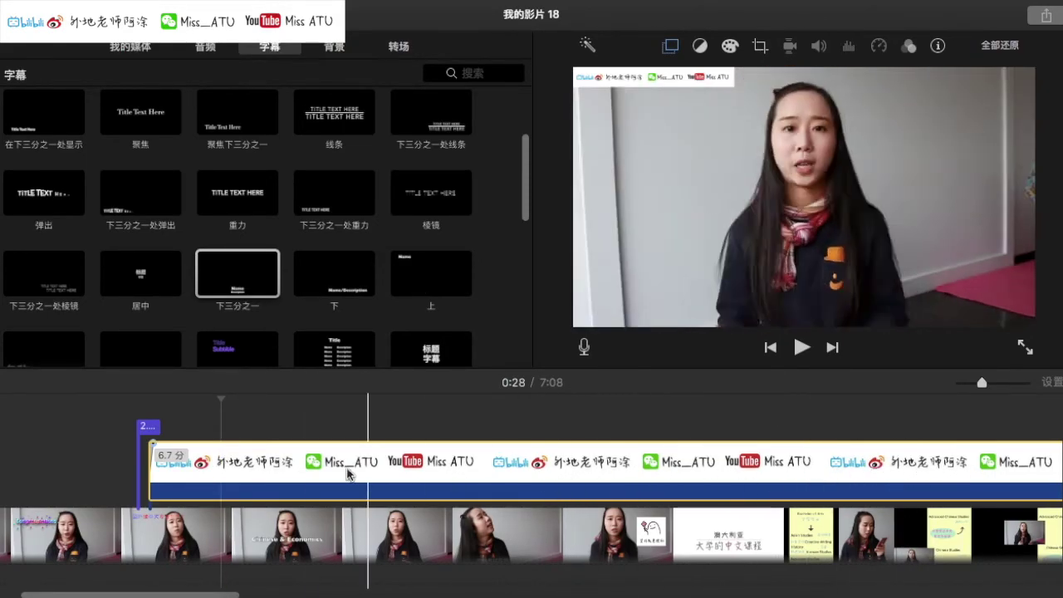
pyautogui.click(153, 430)
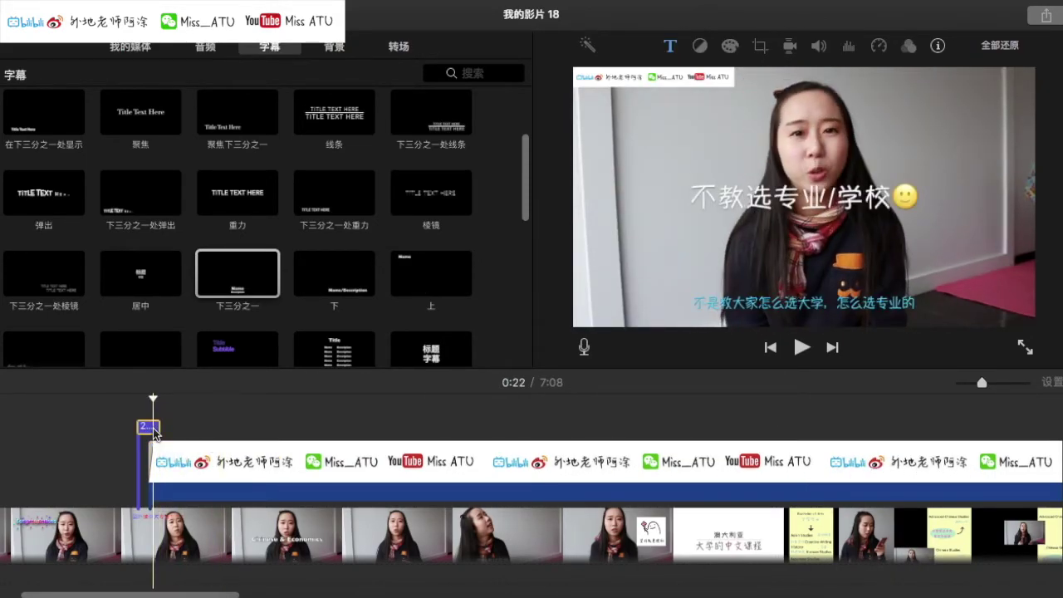
pyautogui.click(230, 424)
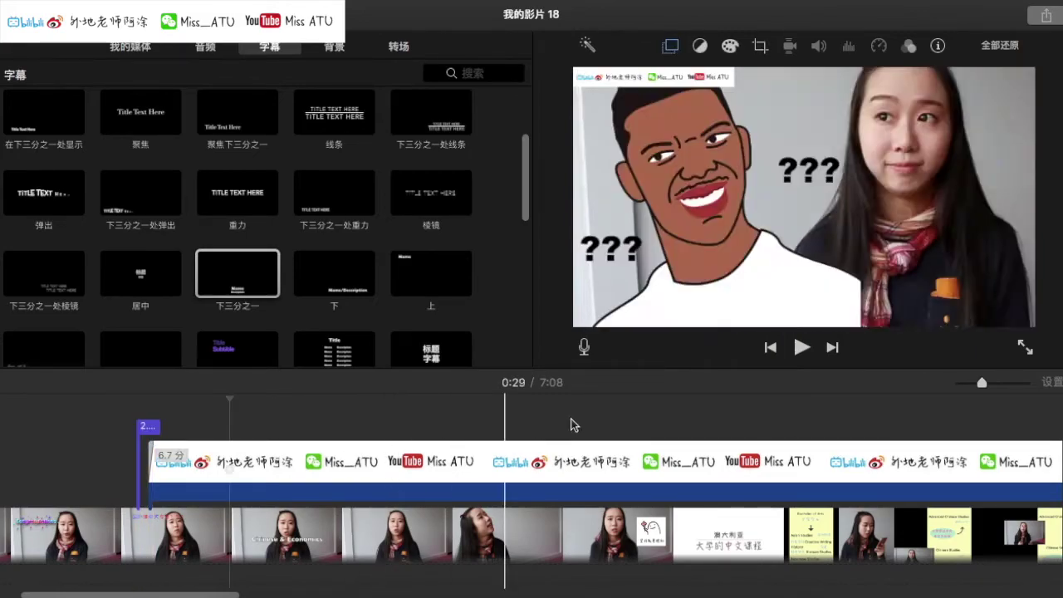
# - Show the sharing and export destinations available for the movie
pyautogui.click(1044, 16)
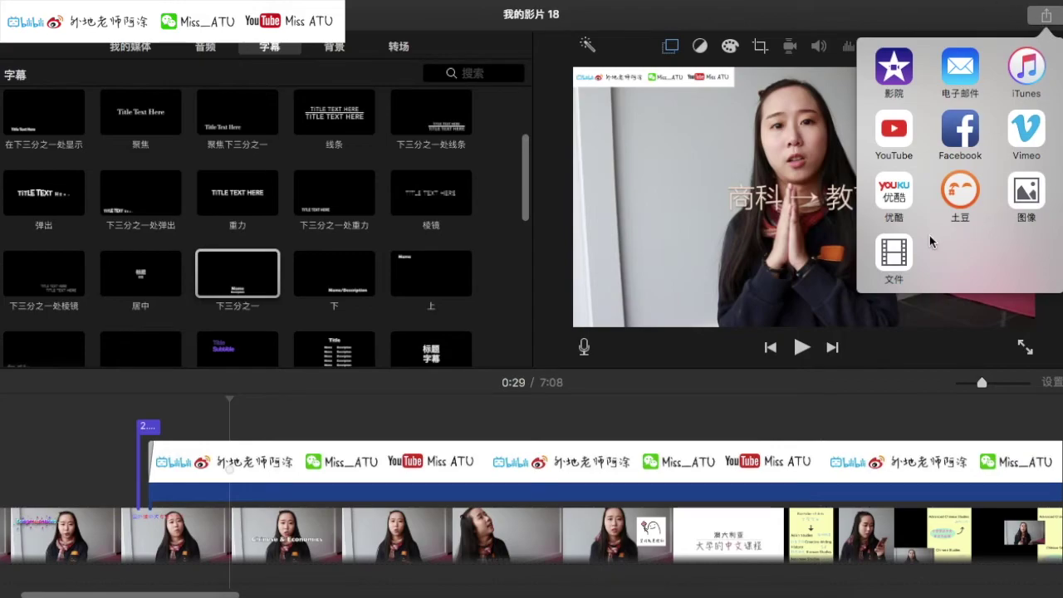
pyautogui.click(373, 119)
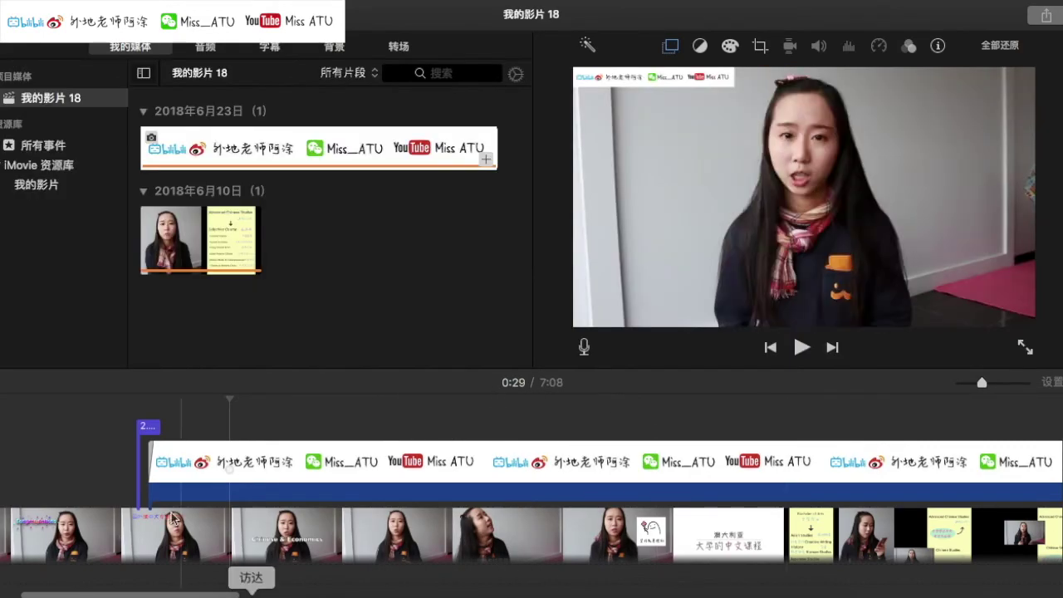
pyautogui.press('super+1')
pyautogui.moveTo(136, 437)
pyautogui.mouseDown()
pyautogui.moveTo(164, 452)
pyautogui.moveTo(148, 444)
pyautogui.mouseUp()
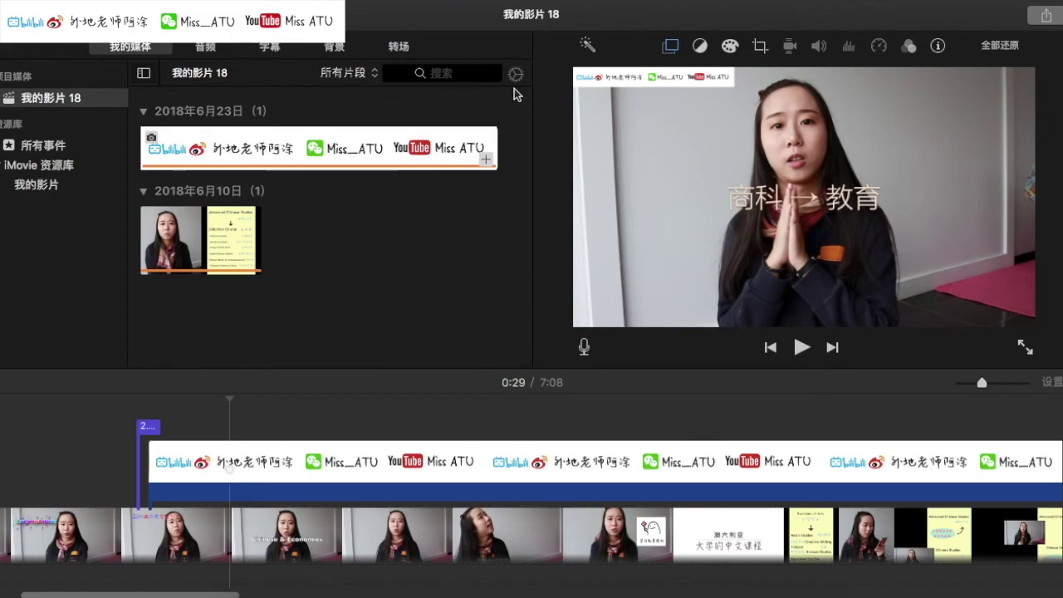
pyautogui.click(181, 159)
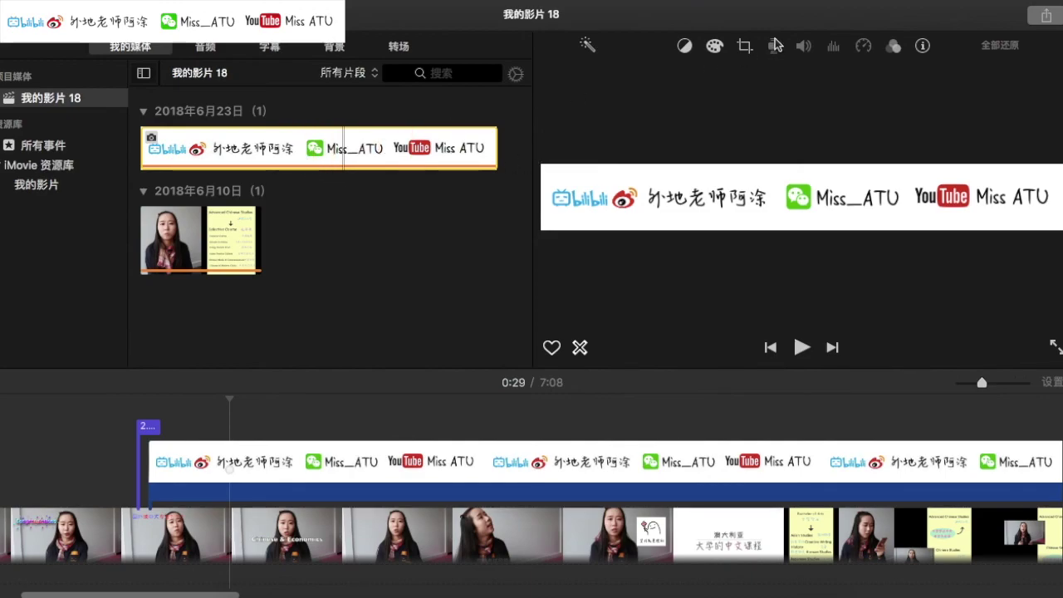
pyautogui.click(511, 129)
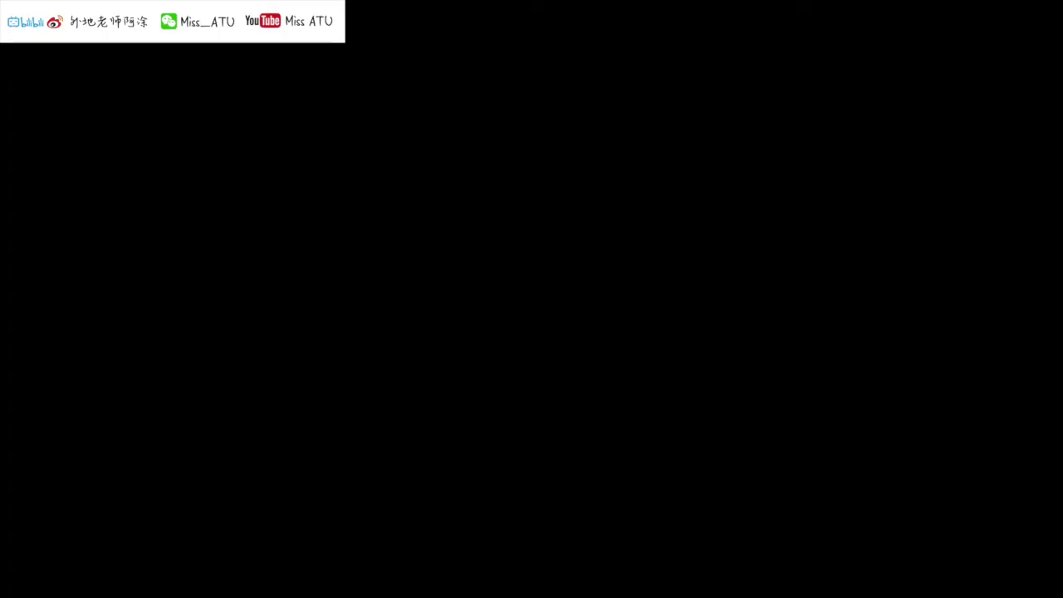